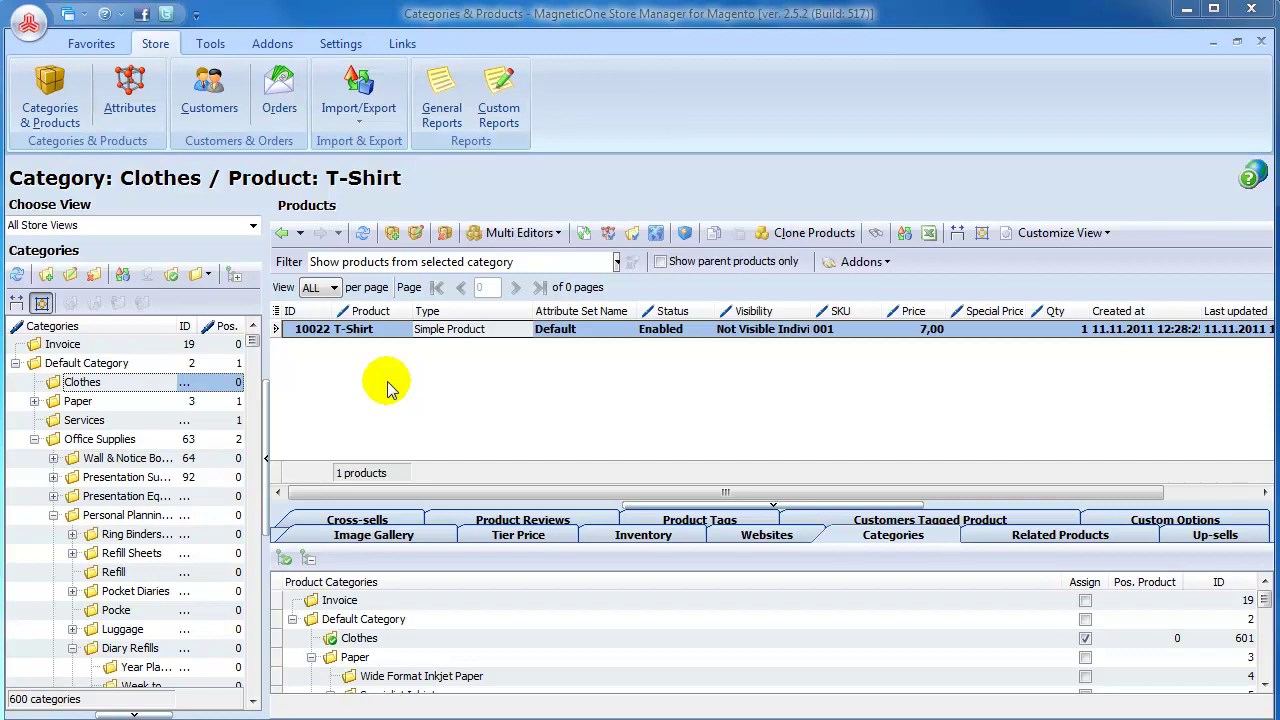
- Add an option with the admin label Yellow to the Color attribute in the General attribute group and save the attribute
left_click(130, 100)
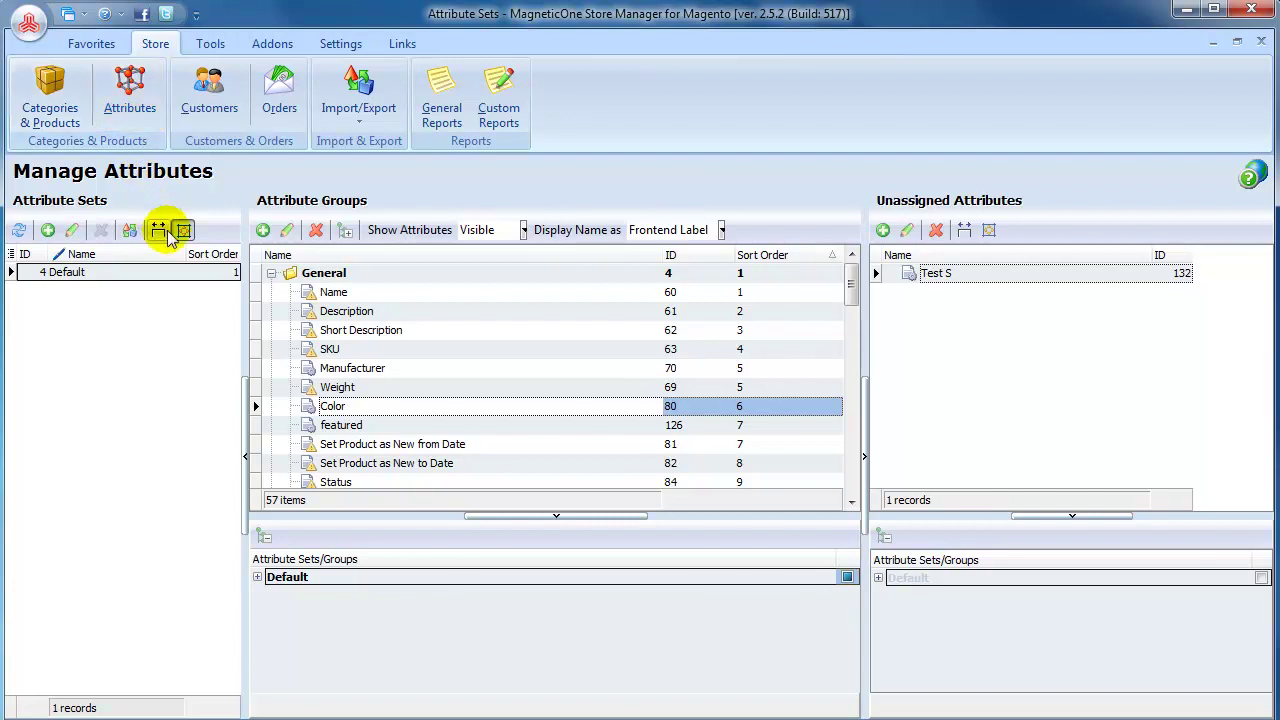
double_click(357, 410)
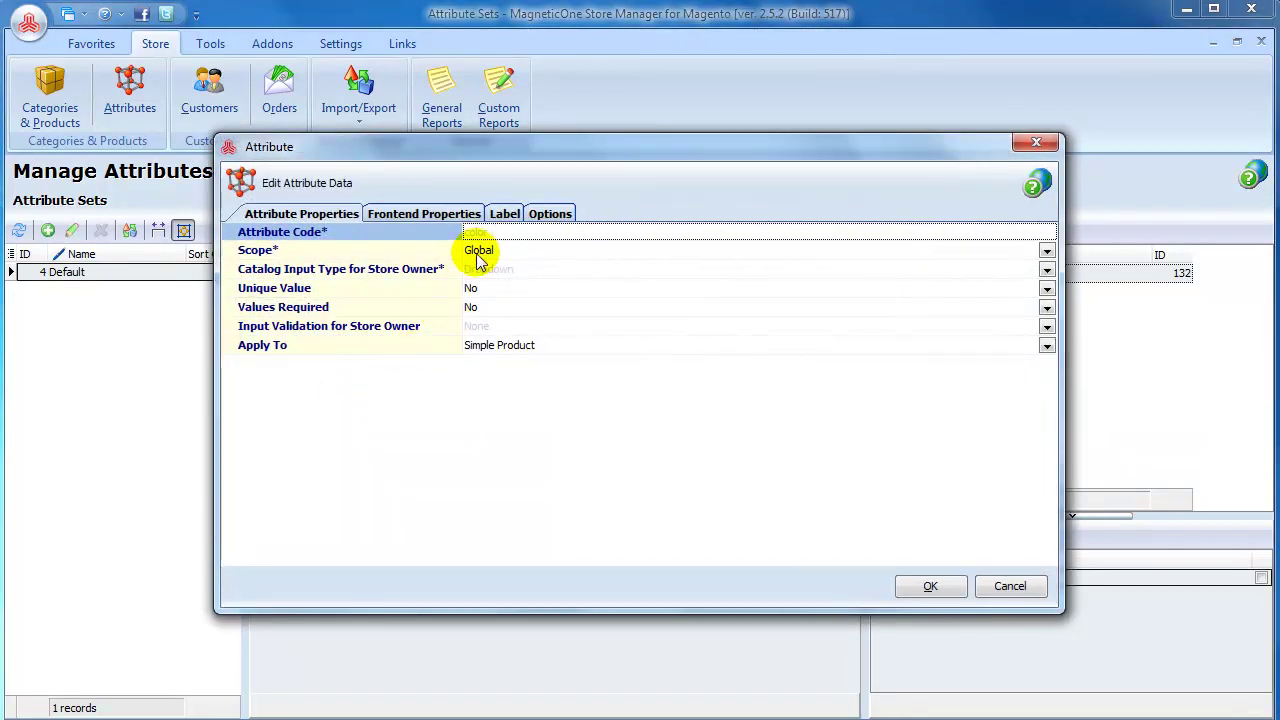
left_click(548, 214)
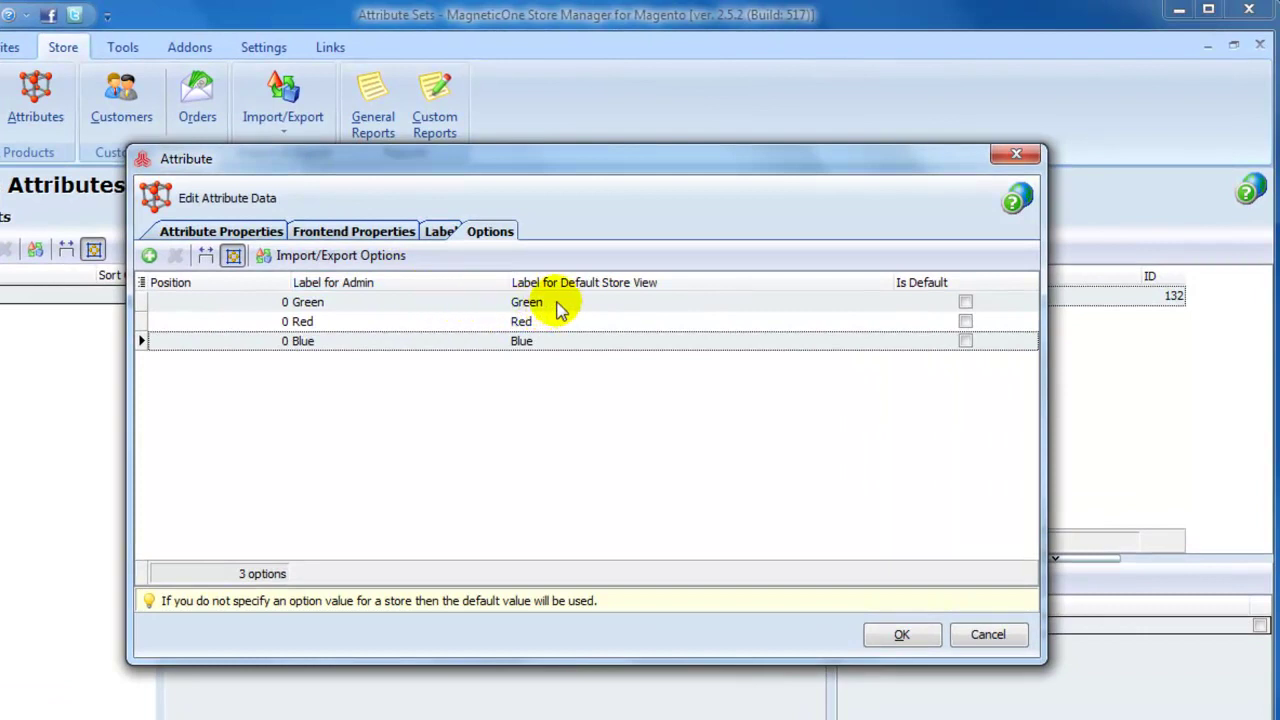
left_click(557, 304)
left_click(561, 320)
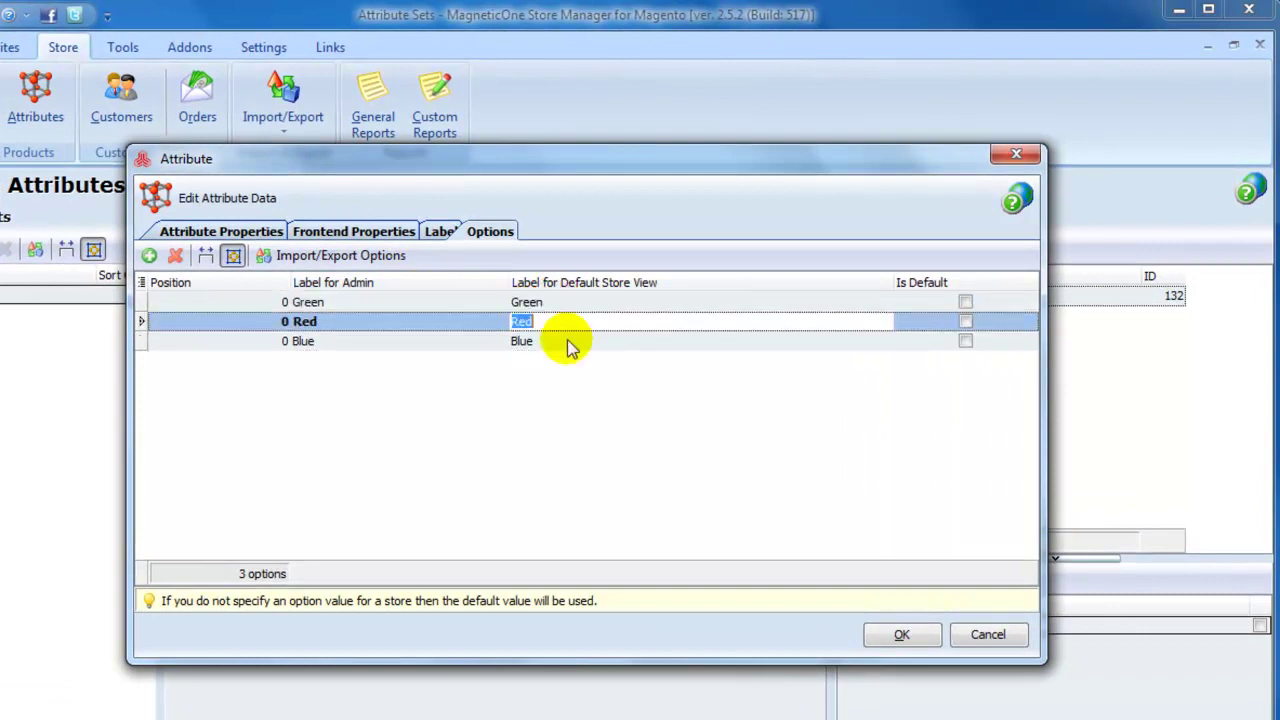
left_click(566, 340)
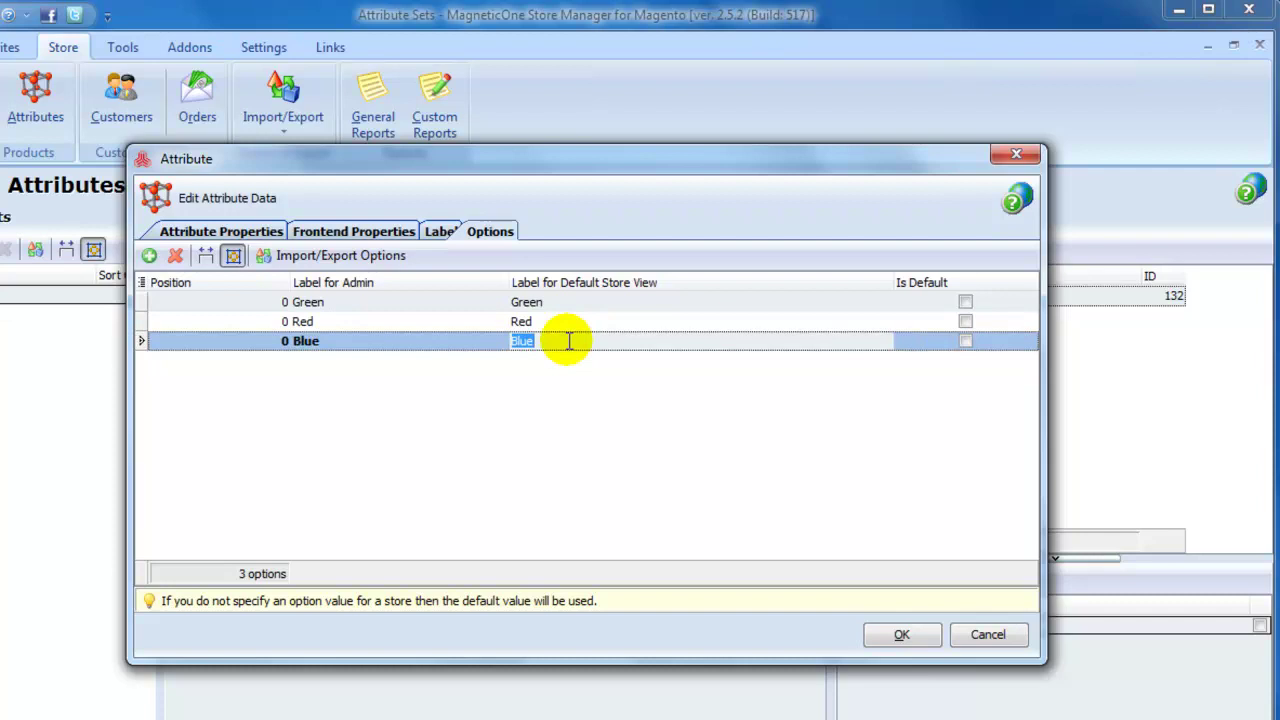
left_click(149, 257)
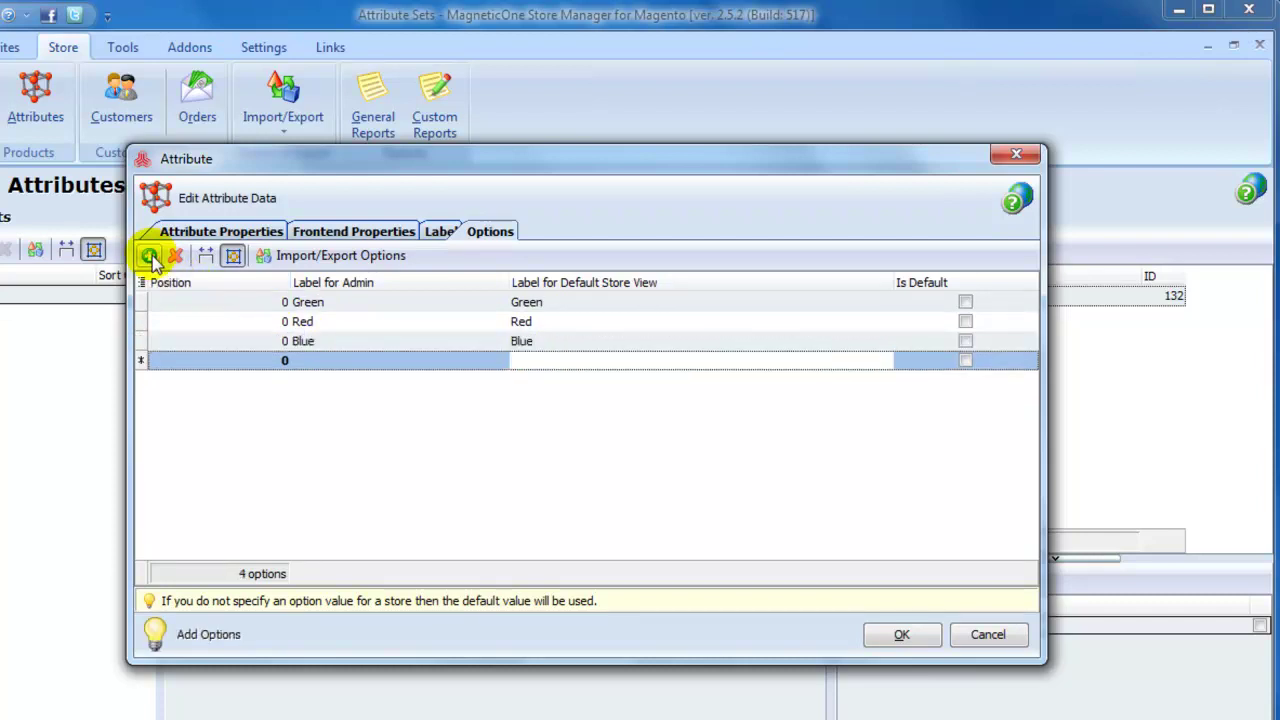
left_click(312, 361)
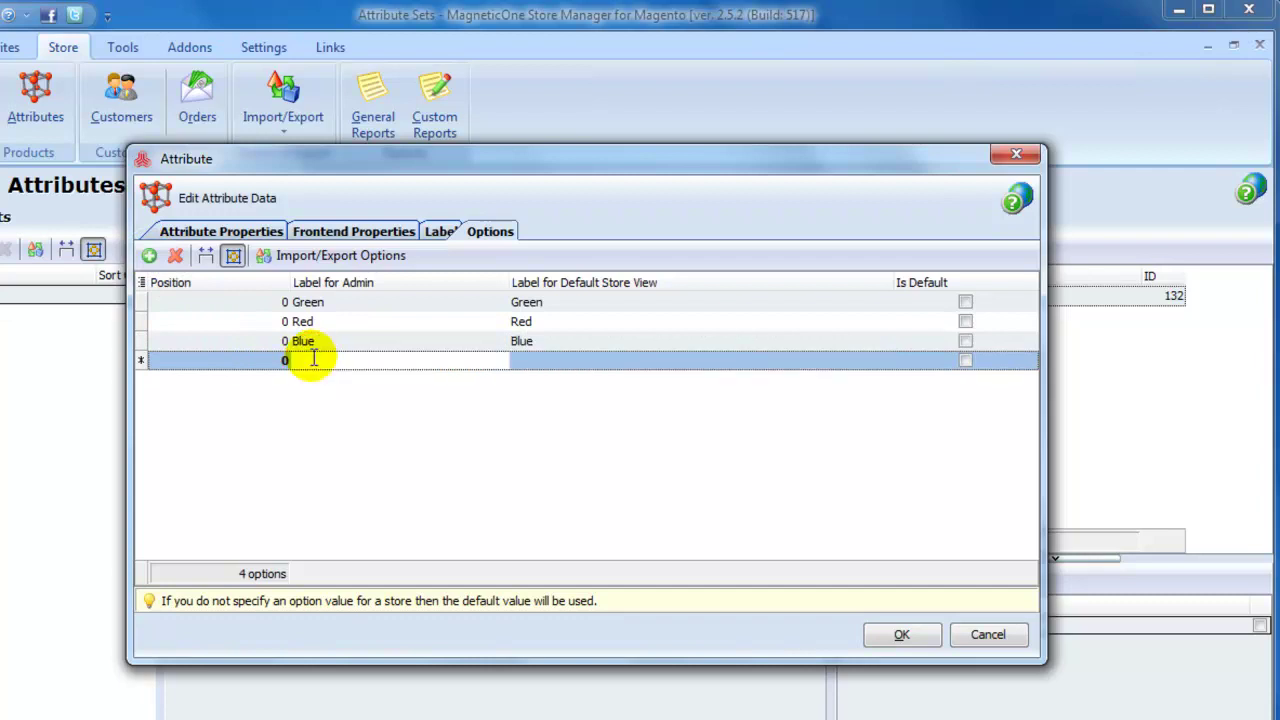
type("Yellow")
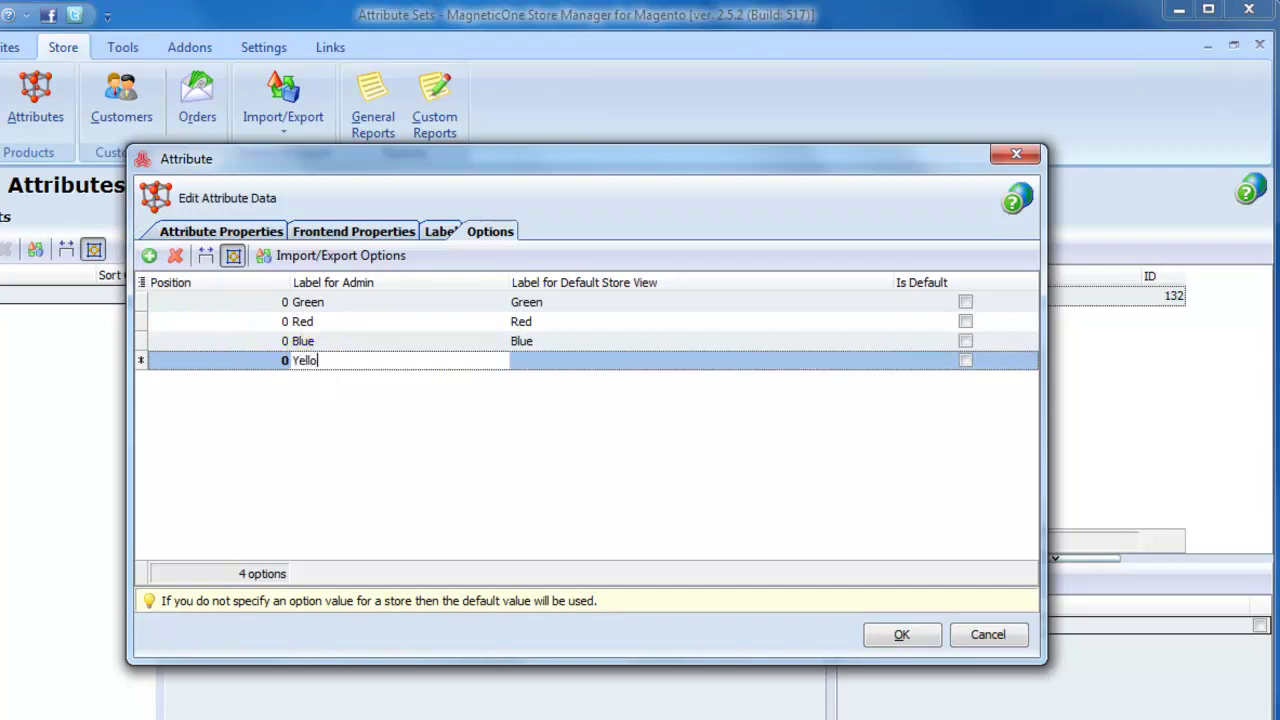
left_click(901, 634)
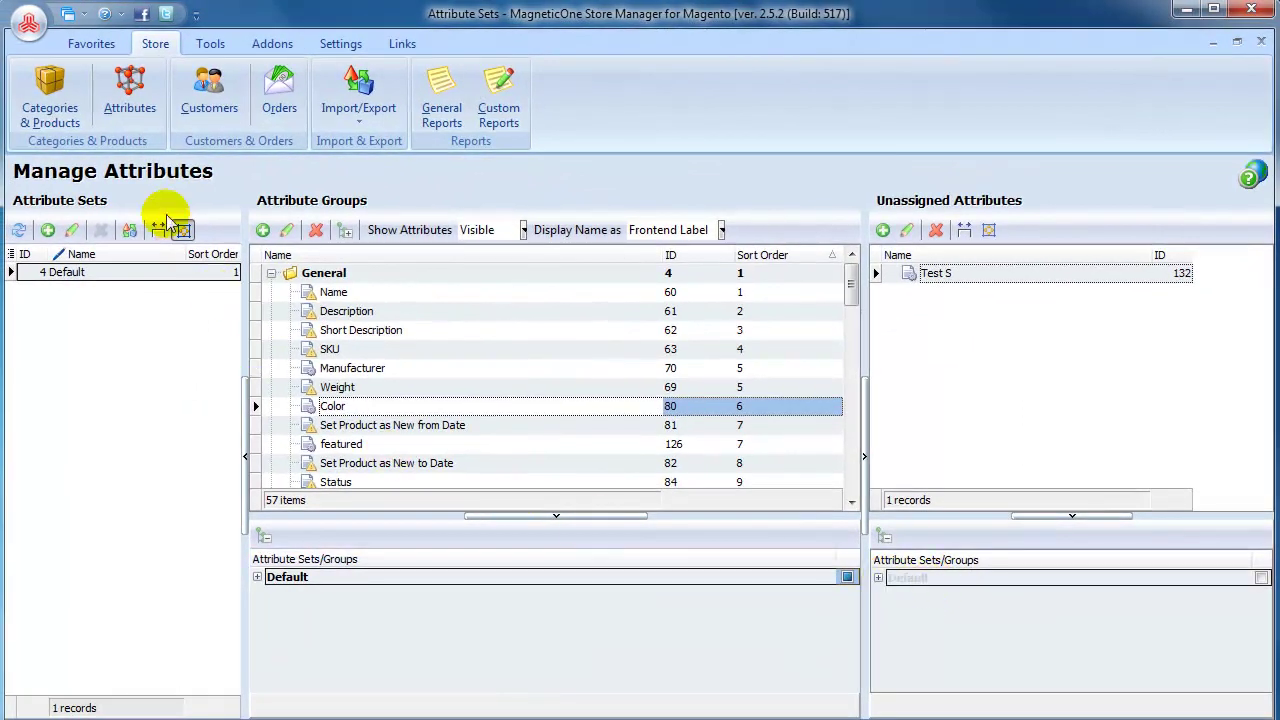
- Set the visibility of the T-Shirt product in the Clothes category to Not Visible Individually and save it
left_click(72, 116)
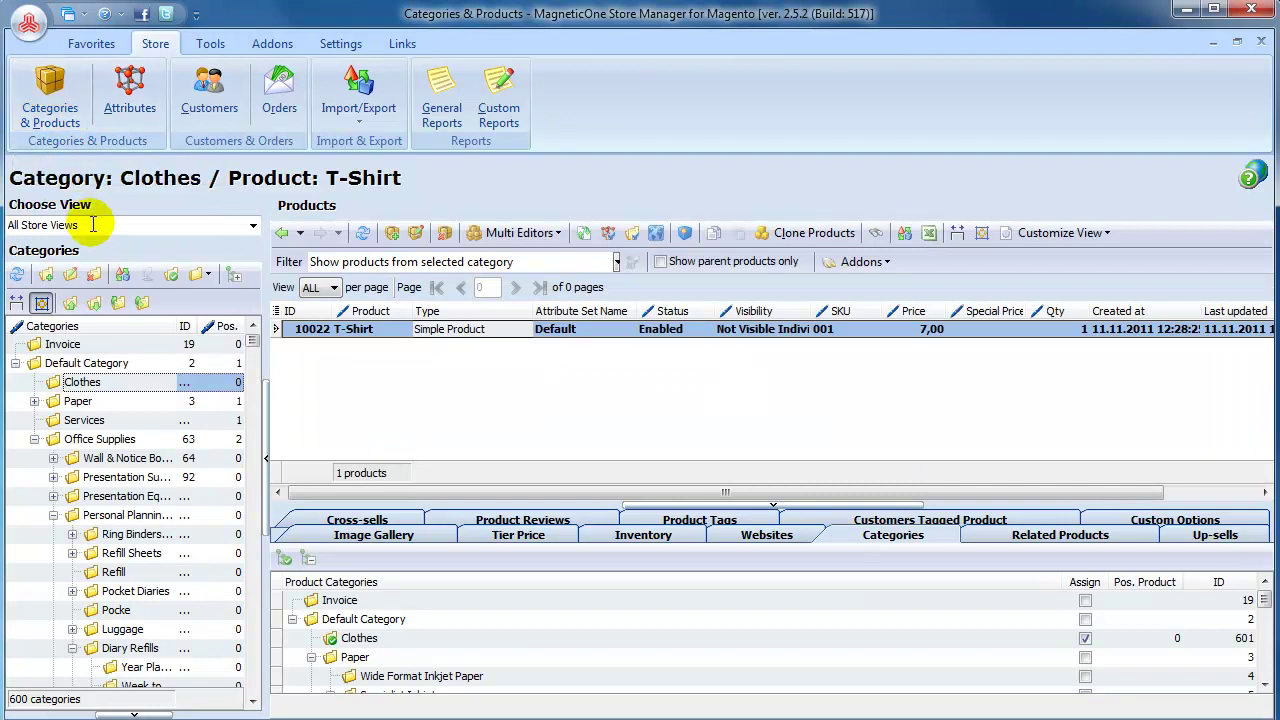
double_click(380, 340)
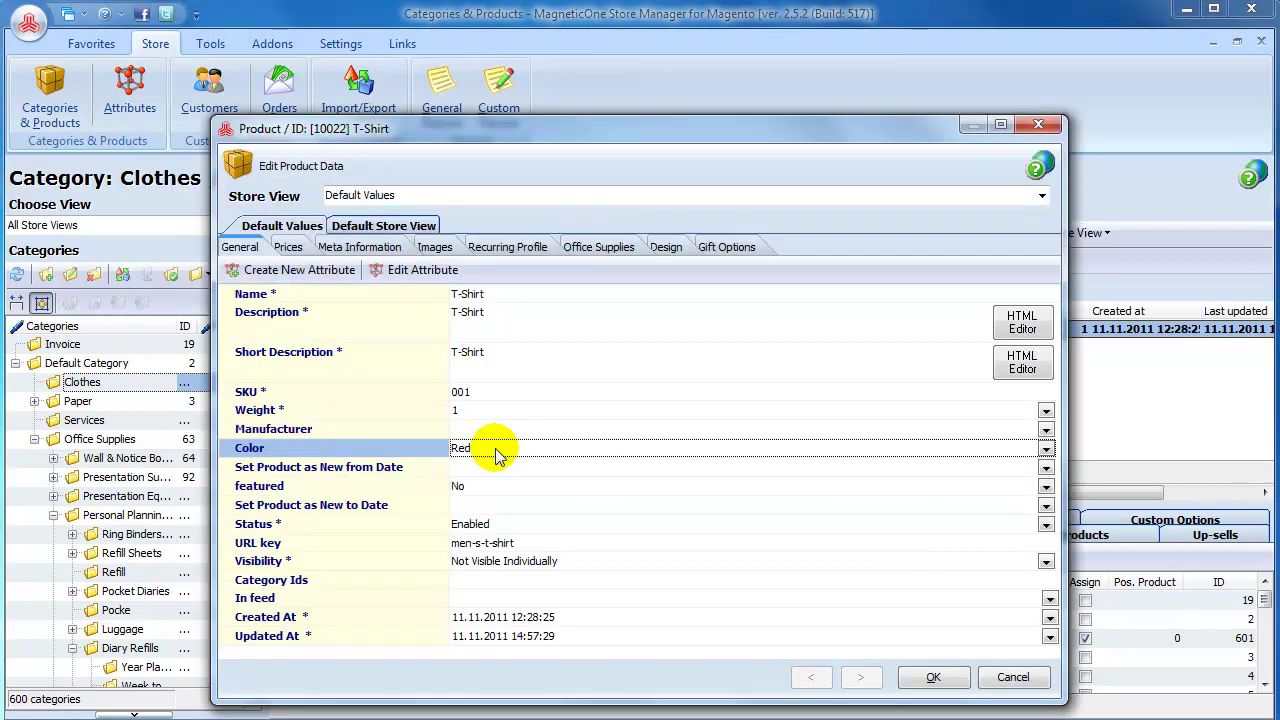
left_click(413, 559)
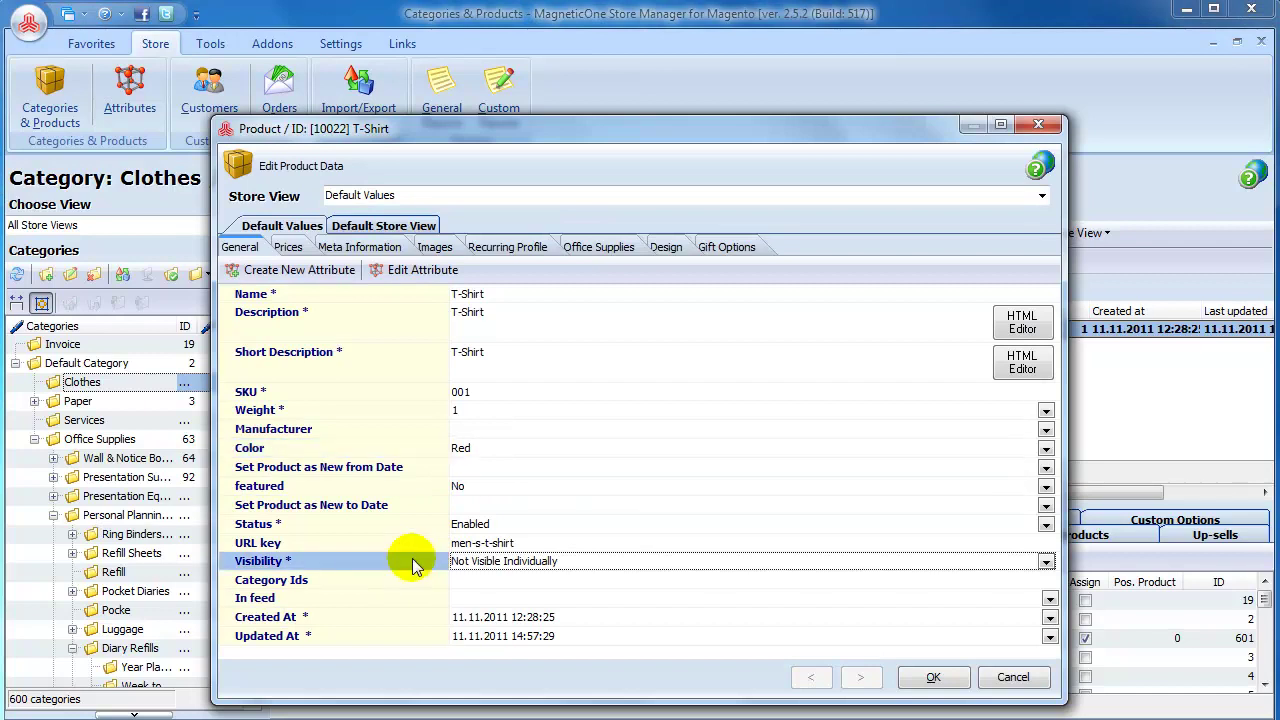
left_click(575, 565)
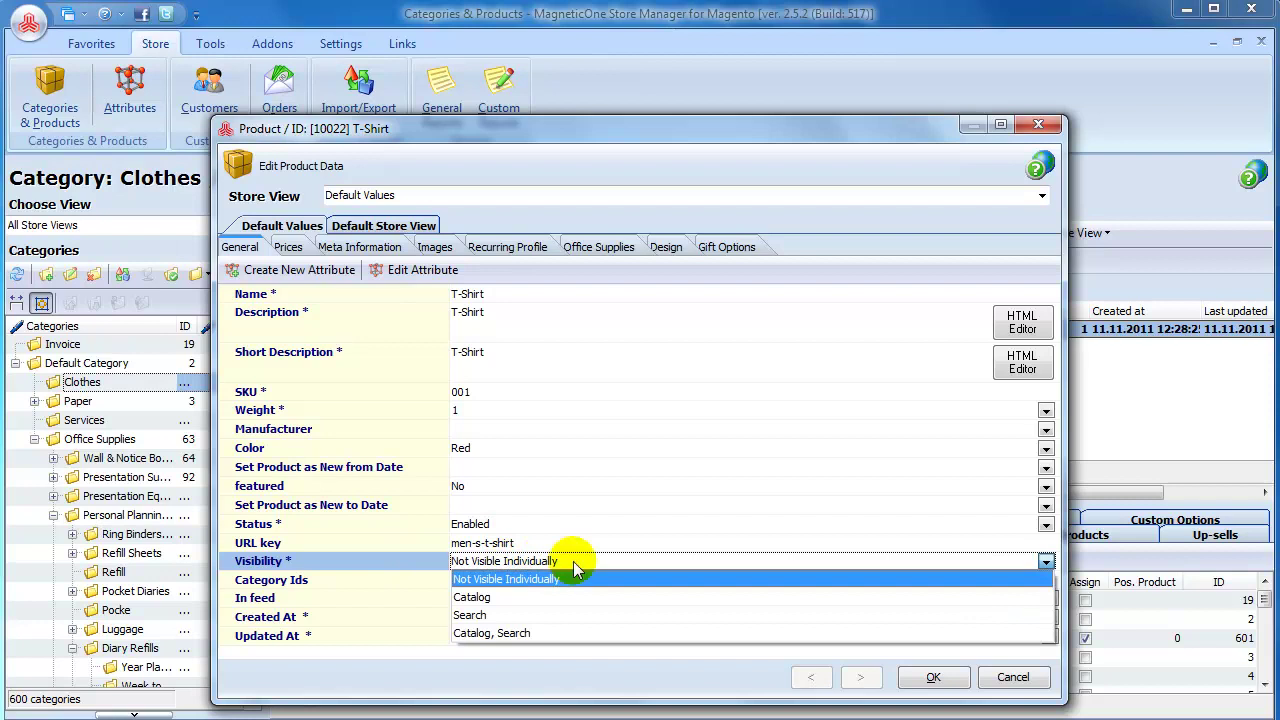
left_click(572, 580)
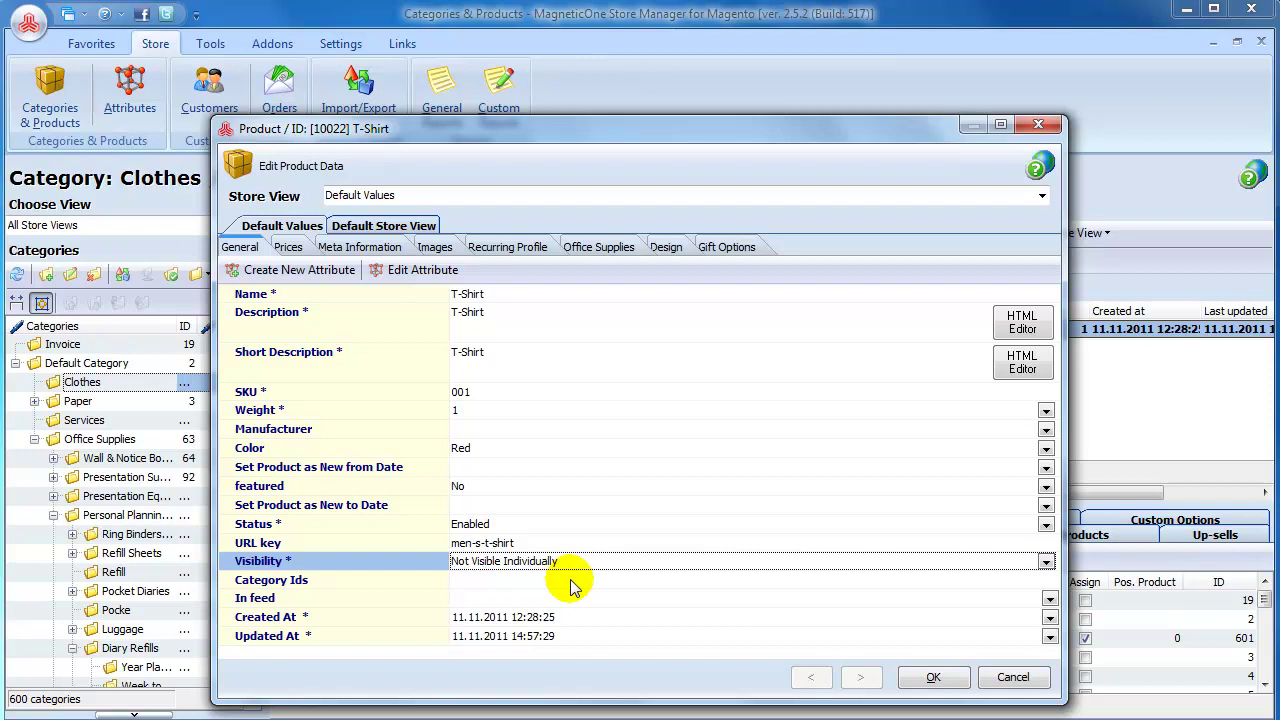
left_click(928, 677)
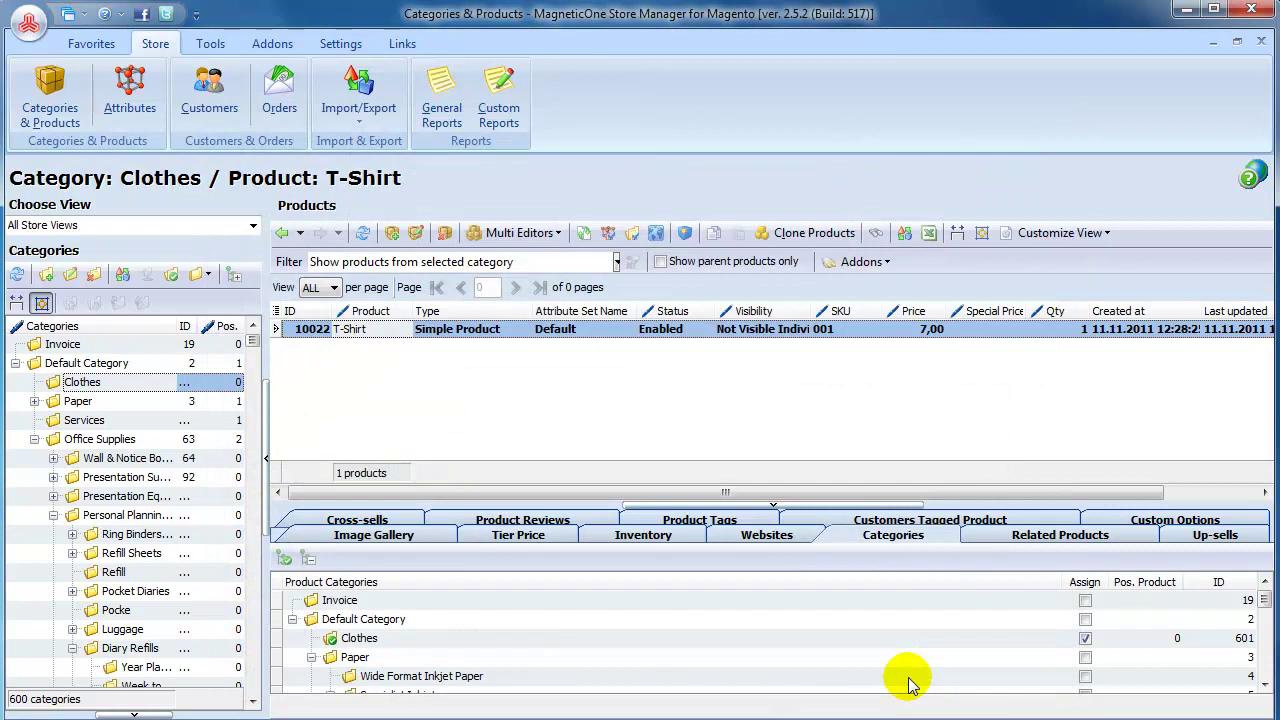
- Clone the T-Shirt product, and clone the original and its copy together to get four simple products
left_click(787, 235)
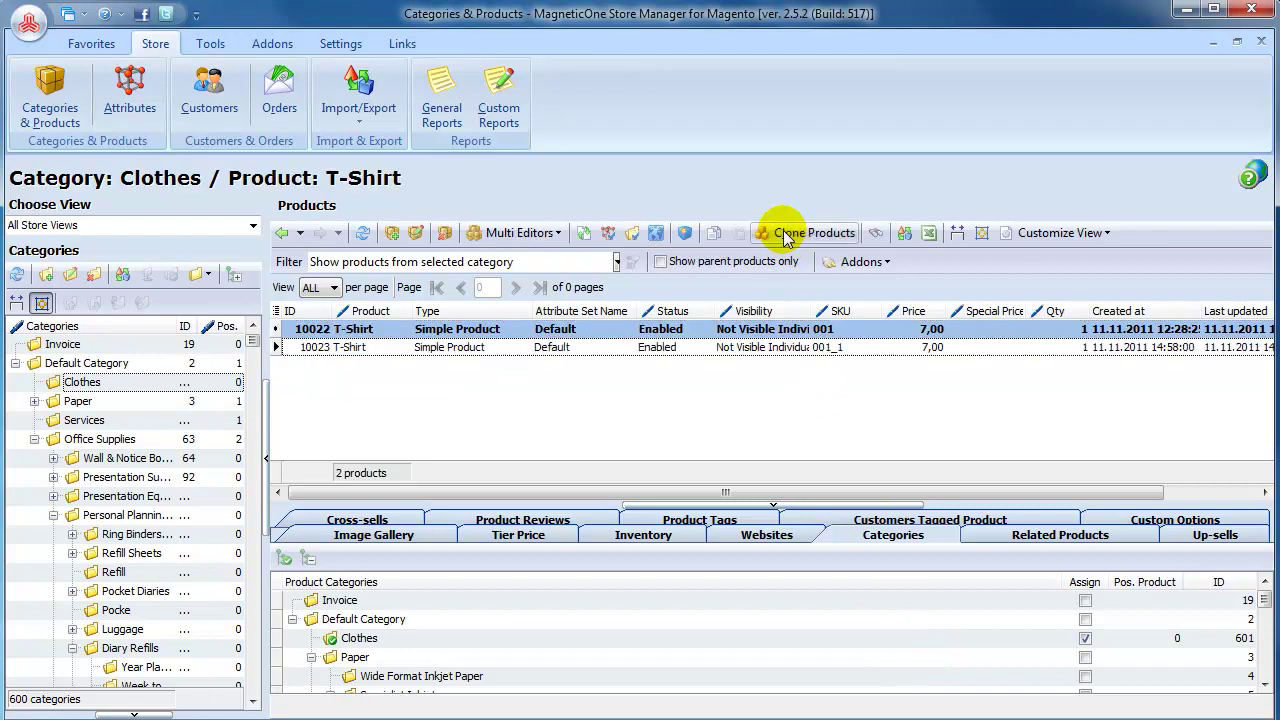
key("ctrl+a")
left_click(787, 235)
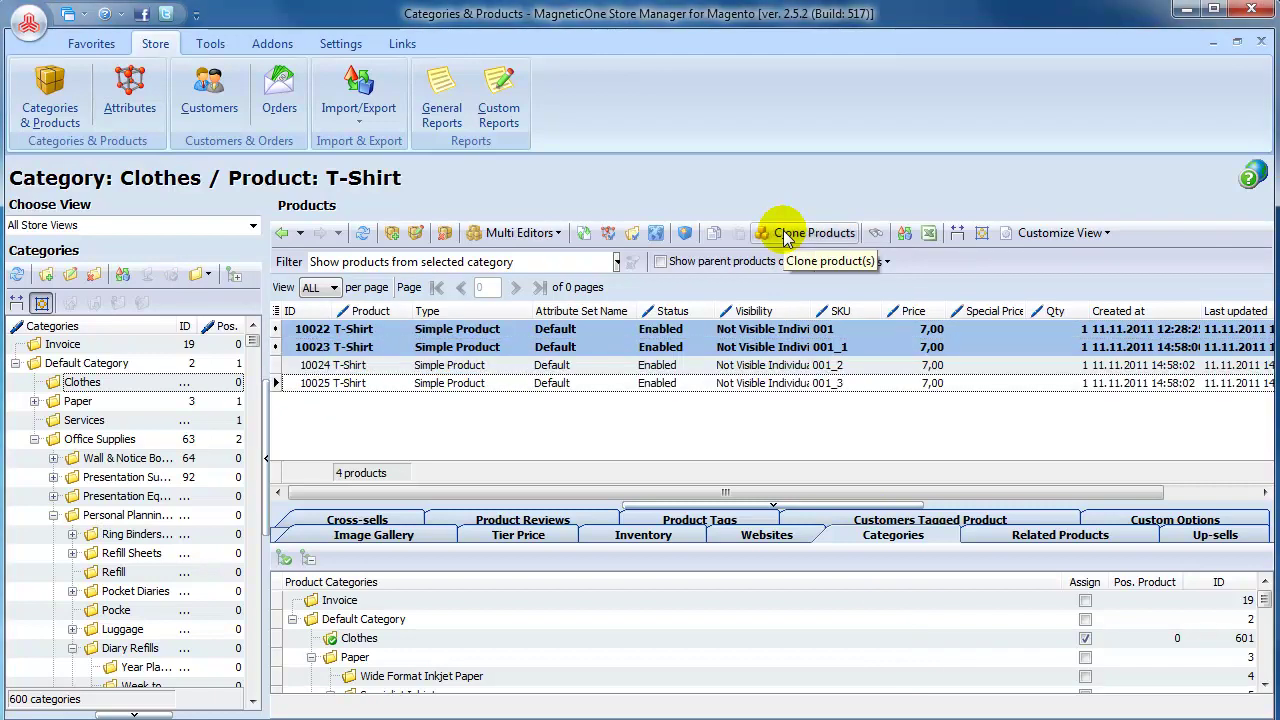
- Set the color of the cloned T-Shirt with SKU 001_1 to Blue, keep it Not Visible Individually, and save it
left_click(582, 346)
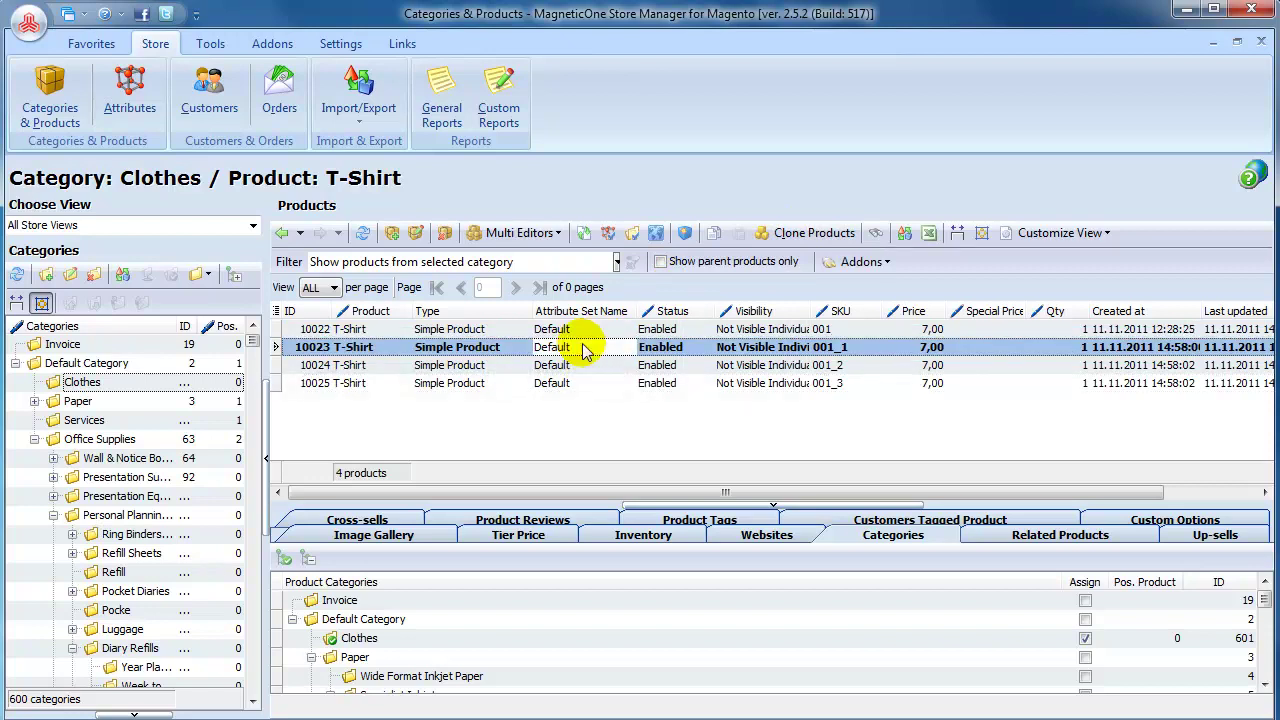
double_click(584, 350)
left_click(548, 450)
left_click(548, 462)
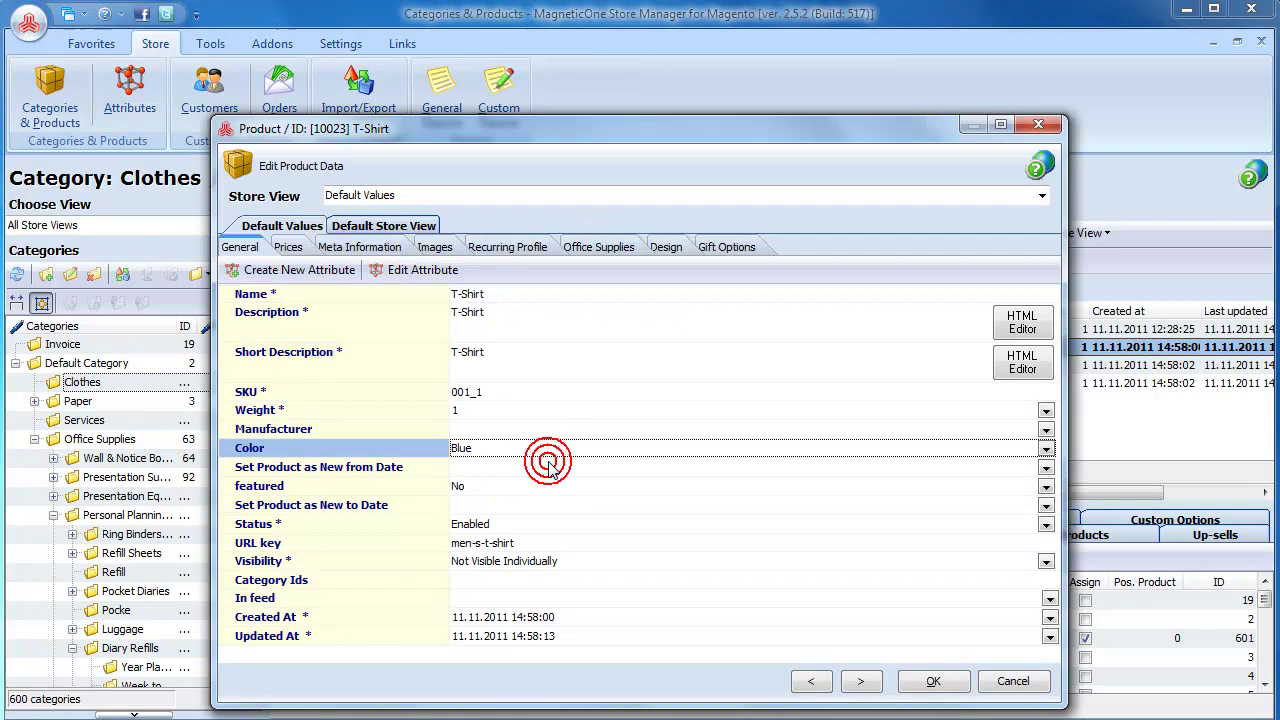
left_click(558, 563)
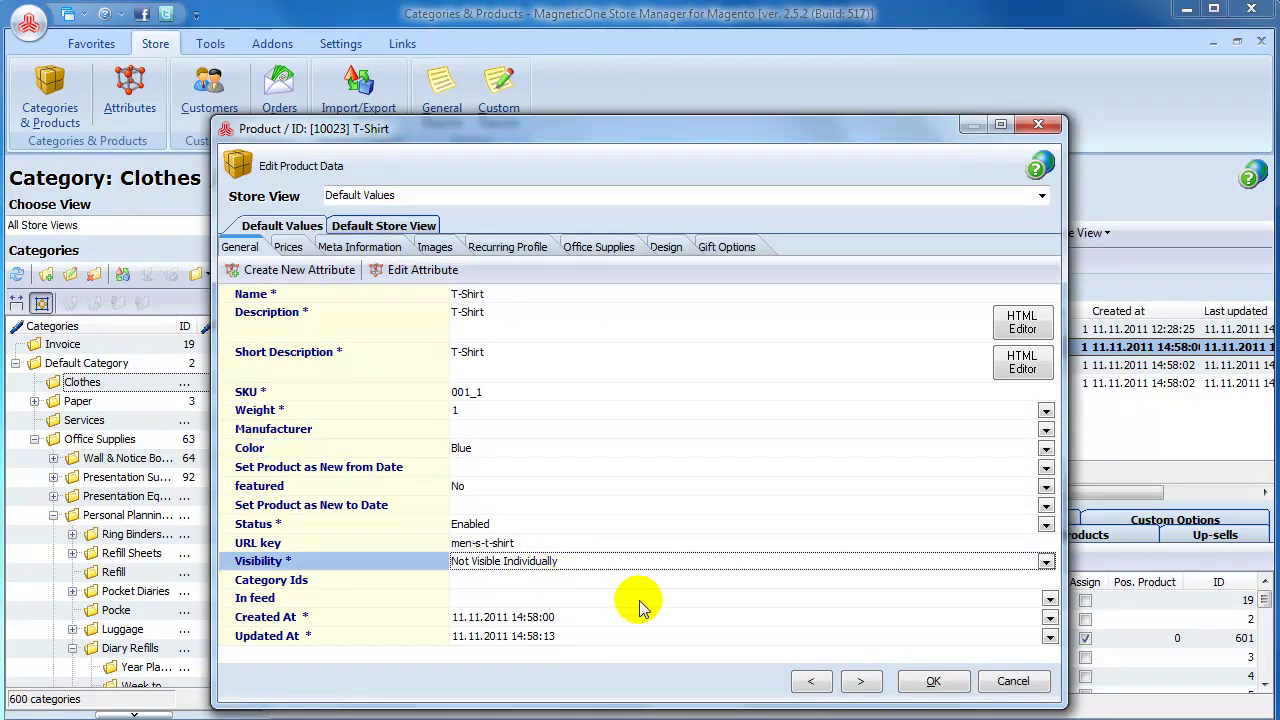
left_click(928, 681)
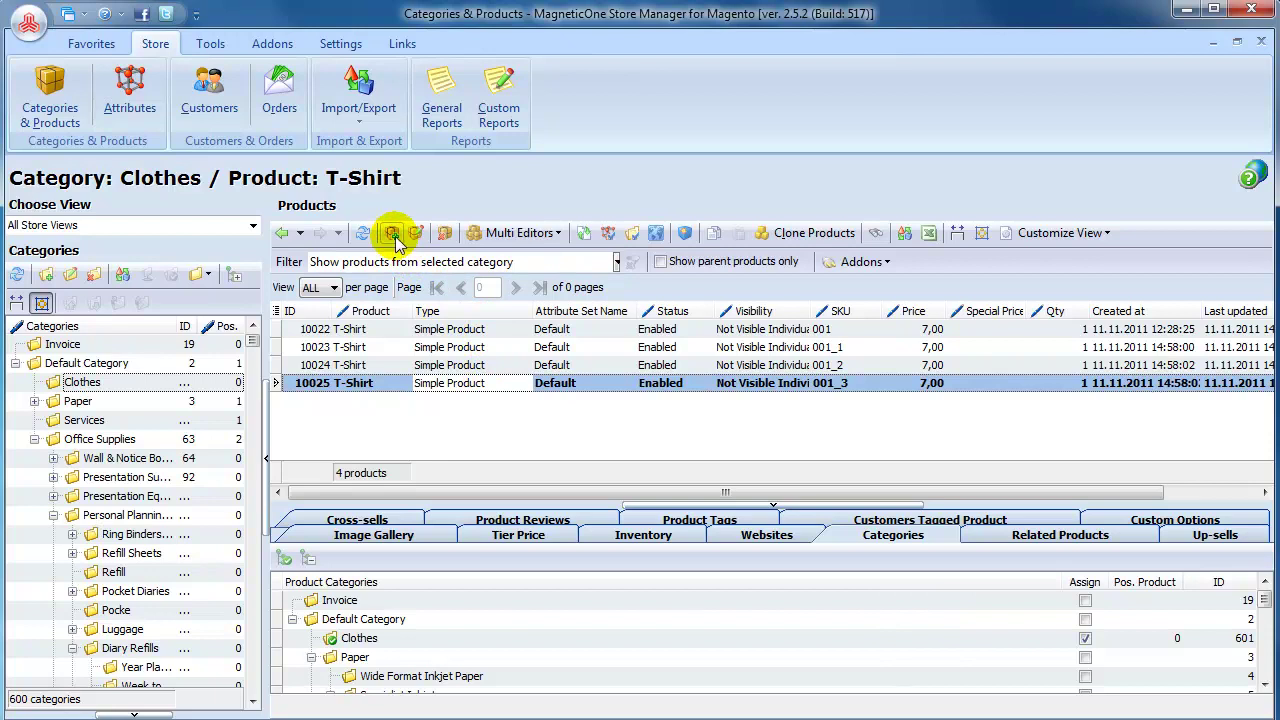
- Start a new product in the Clothes category with the Default attribute set and the Configurable Product type
right_click(435, 332)
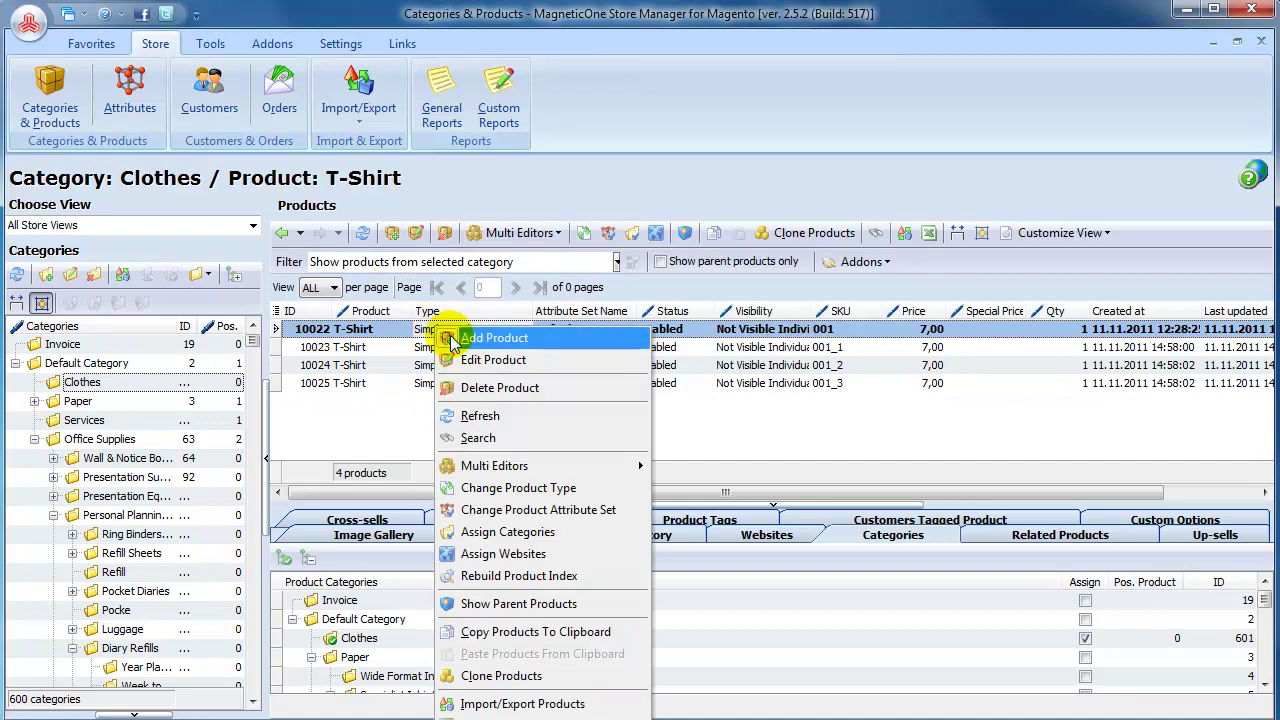
left_click(453, 338)
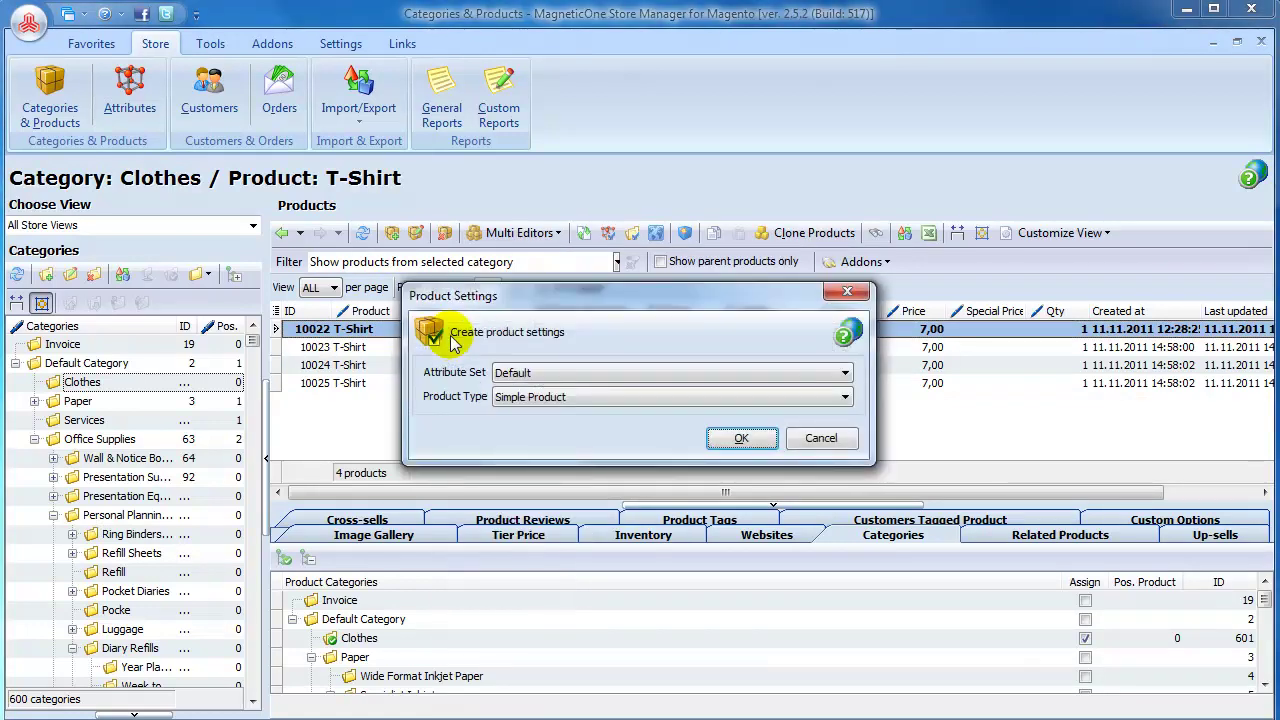
left_click(520, 397)
left_click(512, 451)
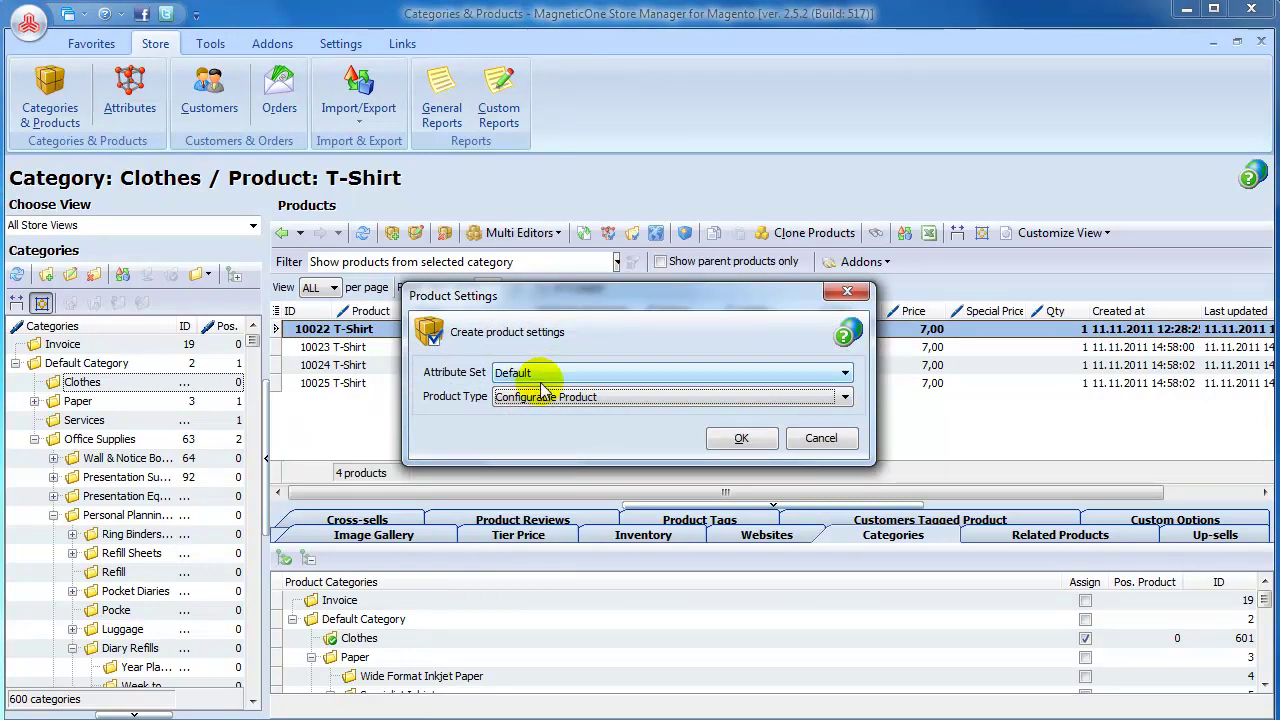
left_click(738, 439)
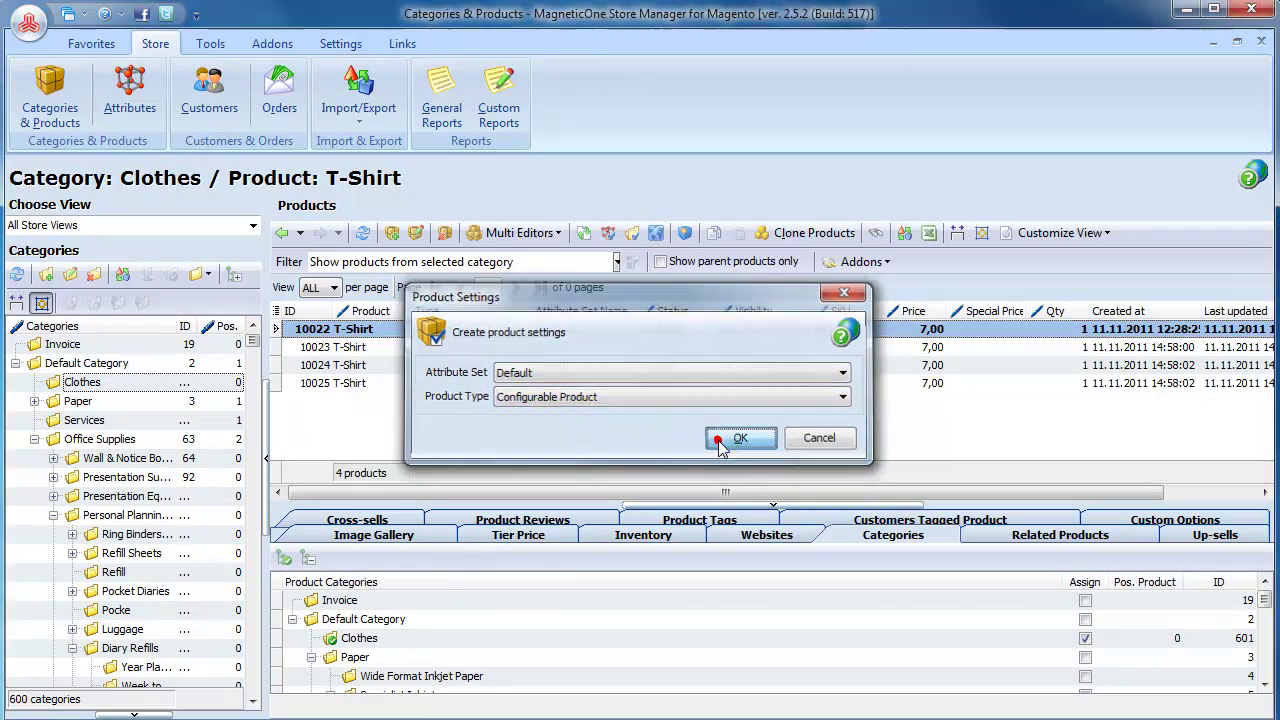
- Enter T-Shirt as the new product's name, description and short description, and set its SKU to 002
type("T-Shirt")
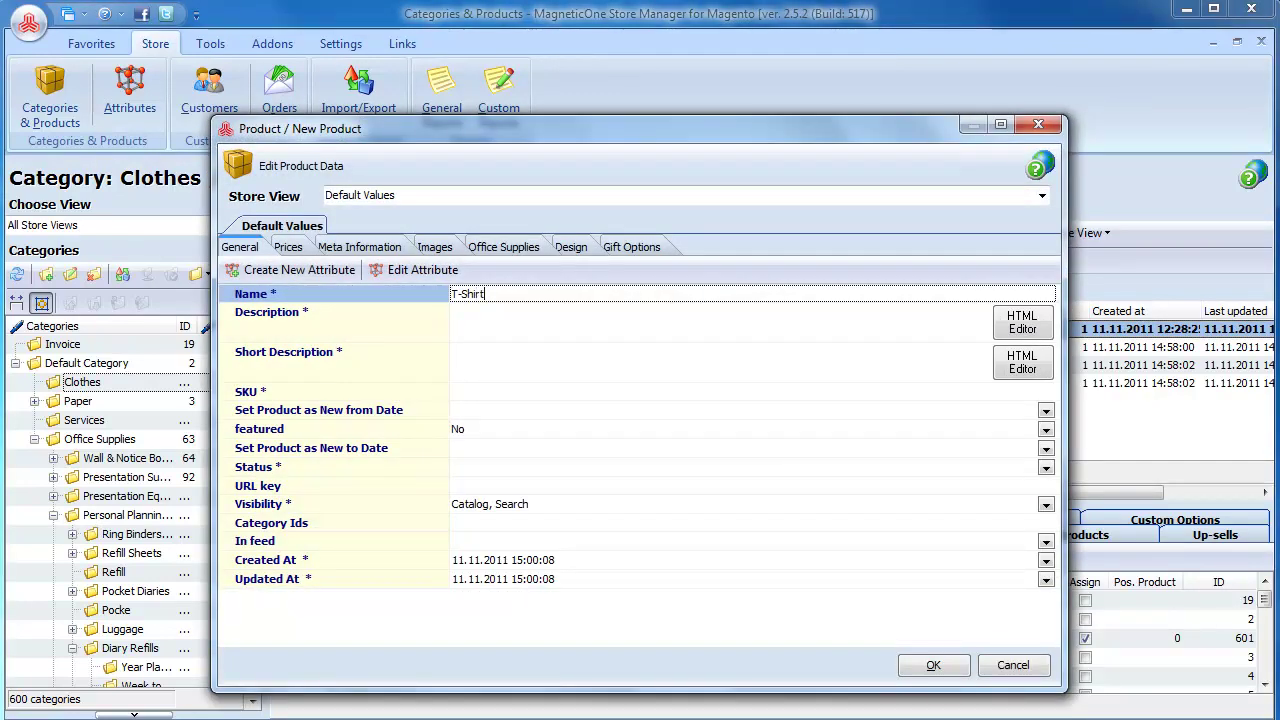
key("Return")
left_click(543, 391)
type("002")
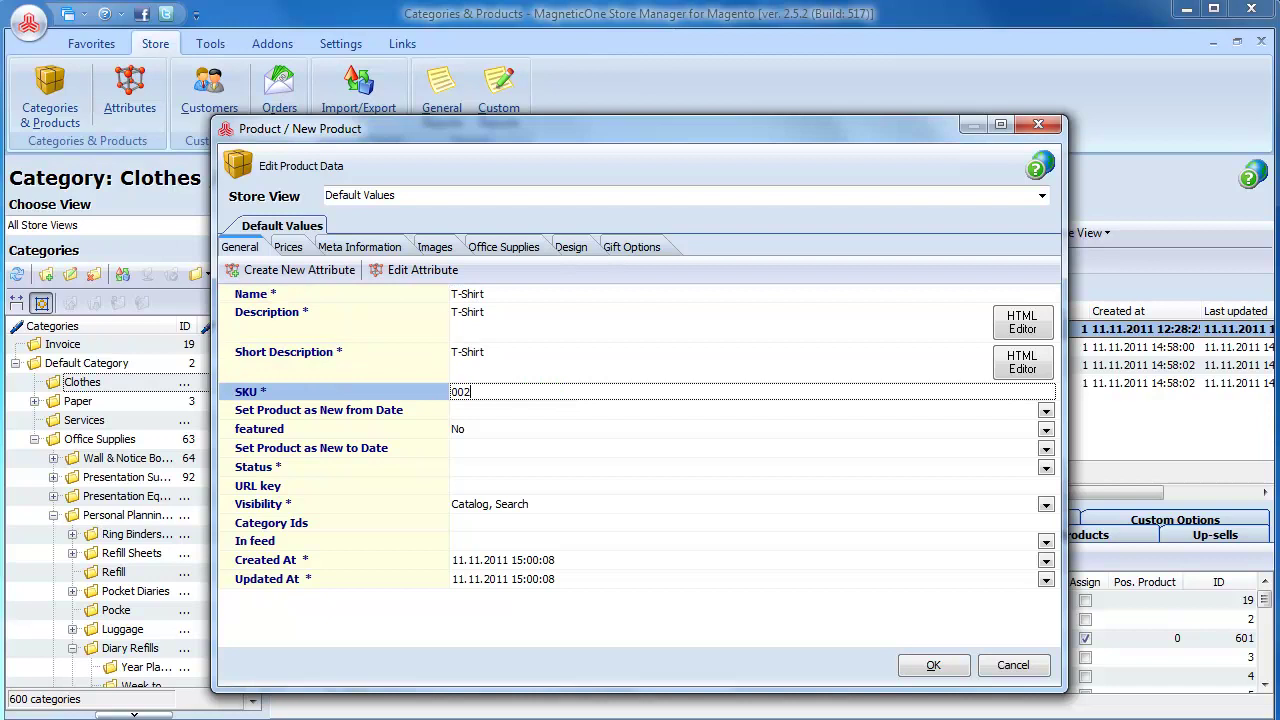
- Set the new product's price to 9,99 and its tax class to None, and save the product
left_click(288, 247)
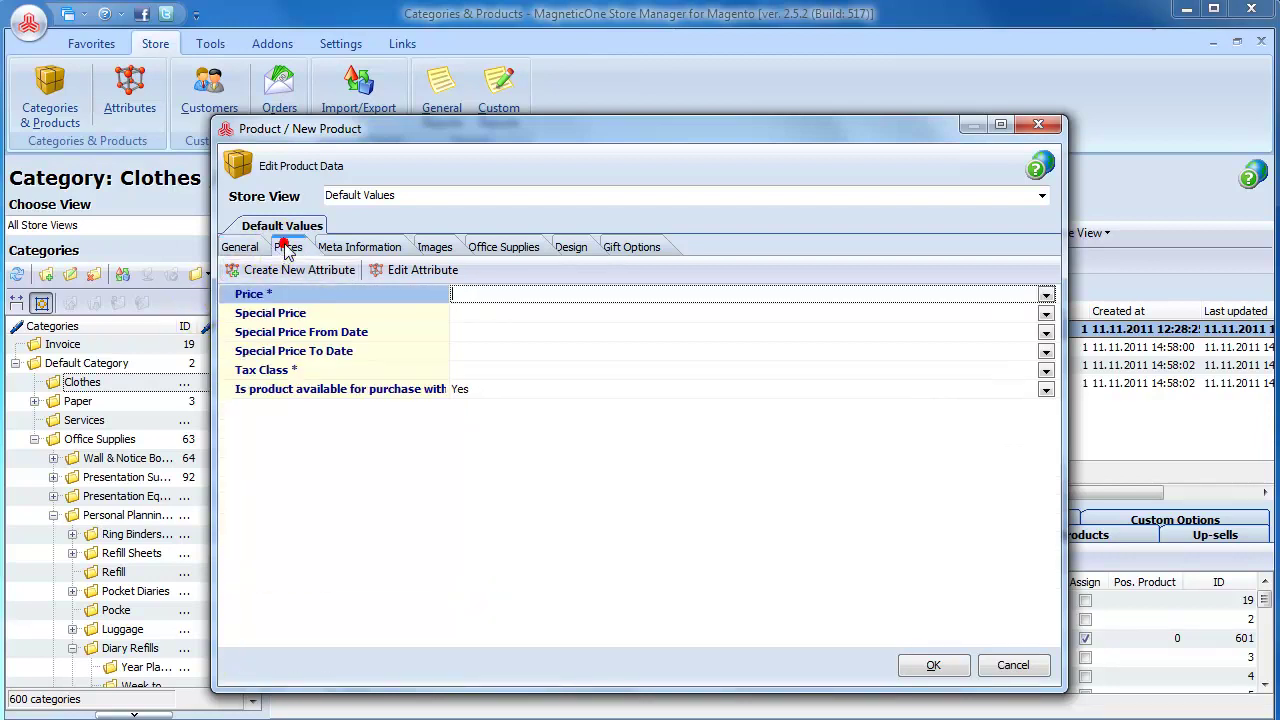
left_click(499, 292)
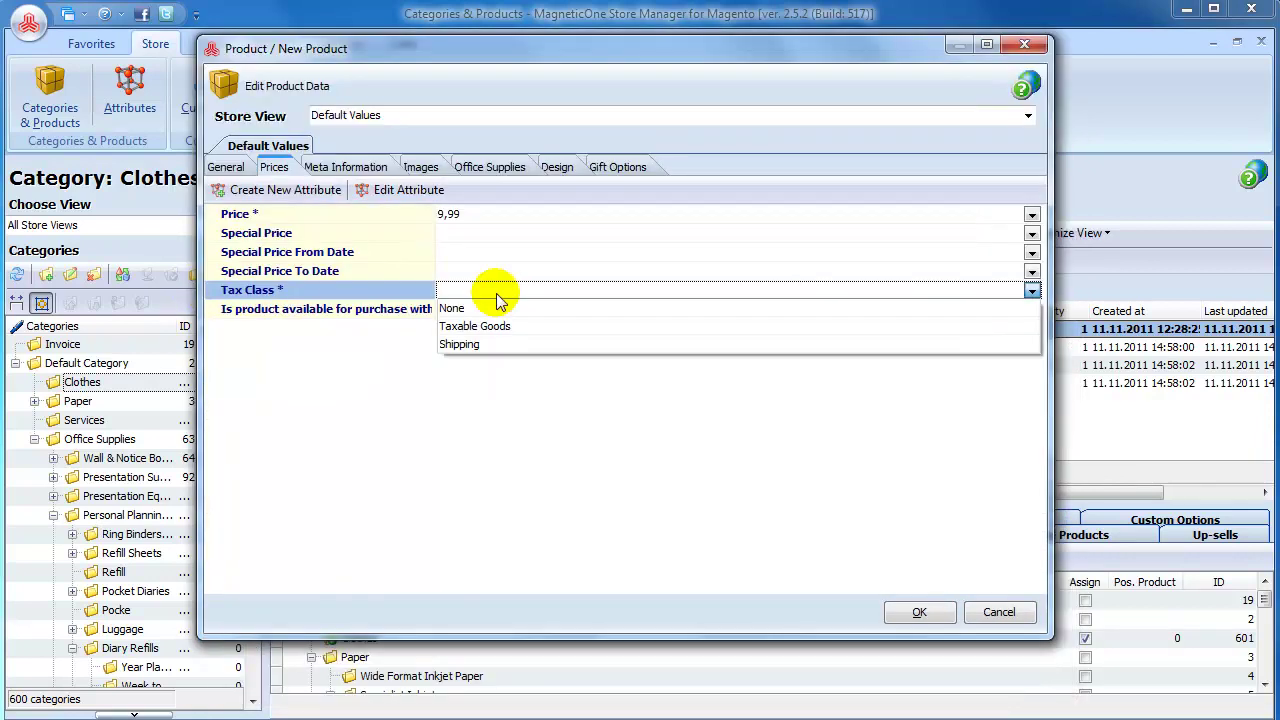
left_click(494, 308)
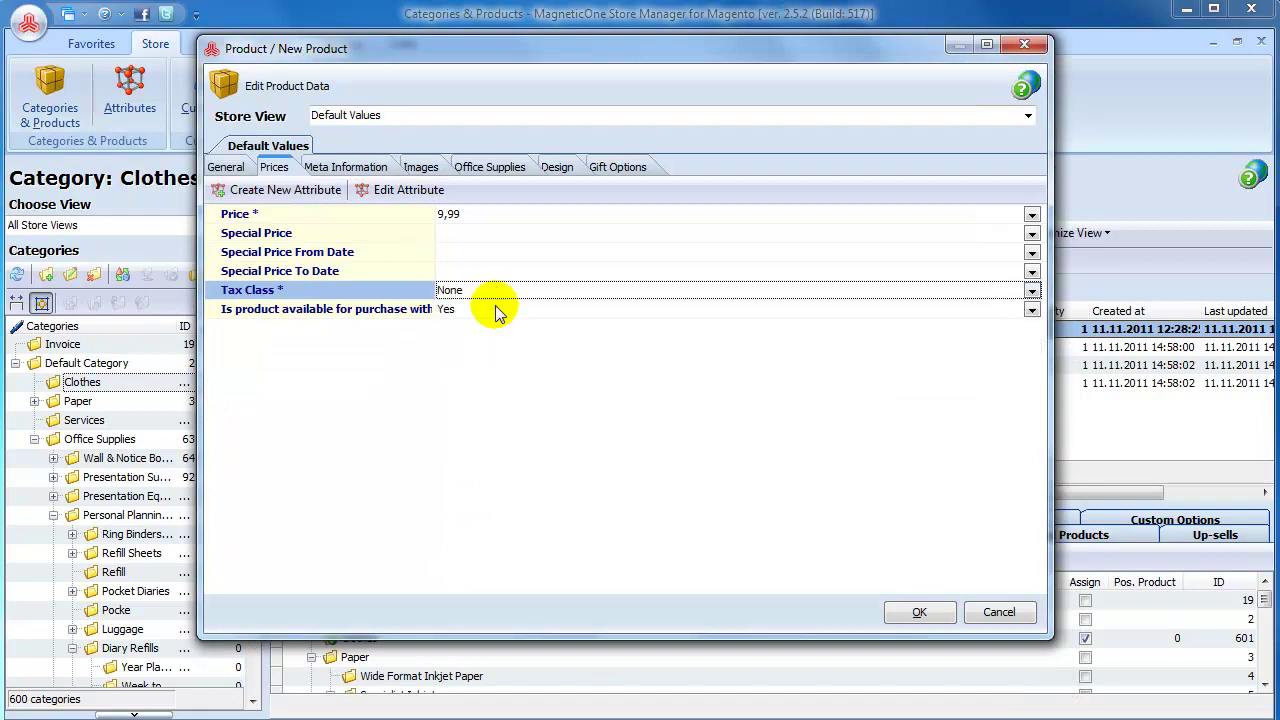
left_click(895, 610)
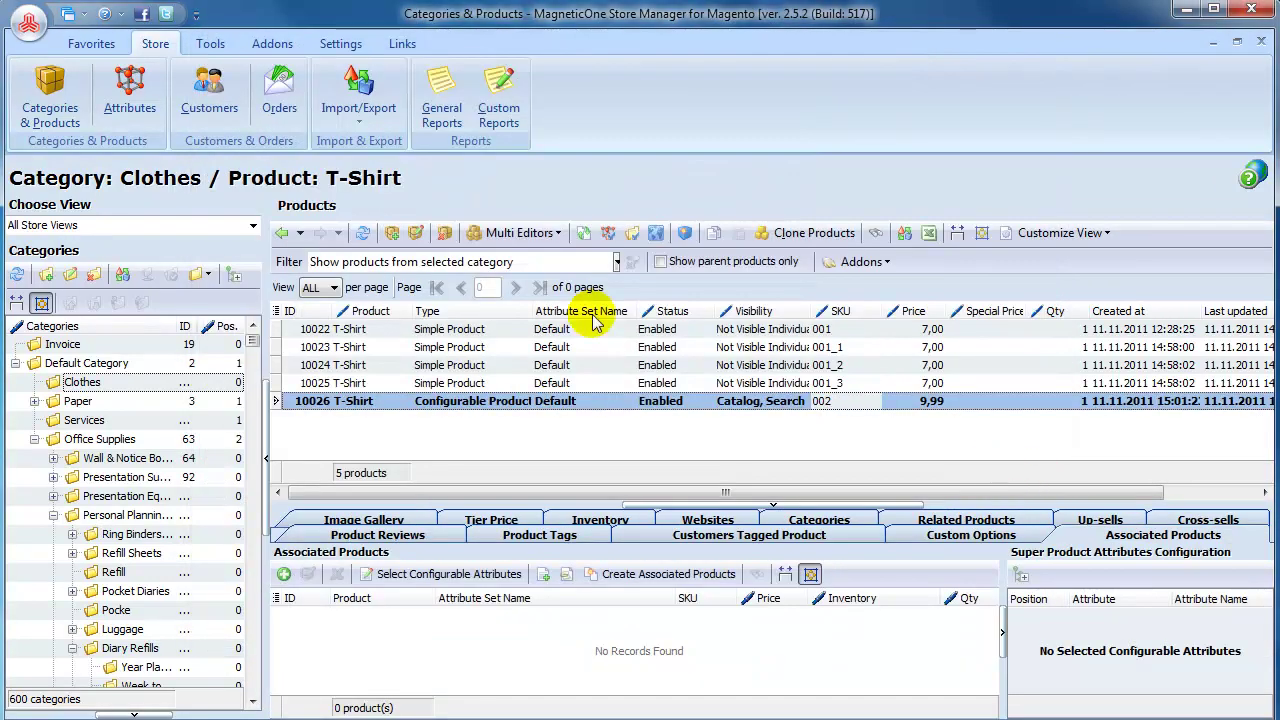
- Select Color as the configurable attribute for the associated products of the configurable T-Shirt
double_click(206, 43)
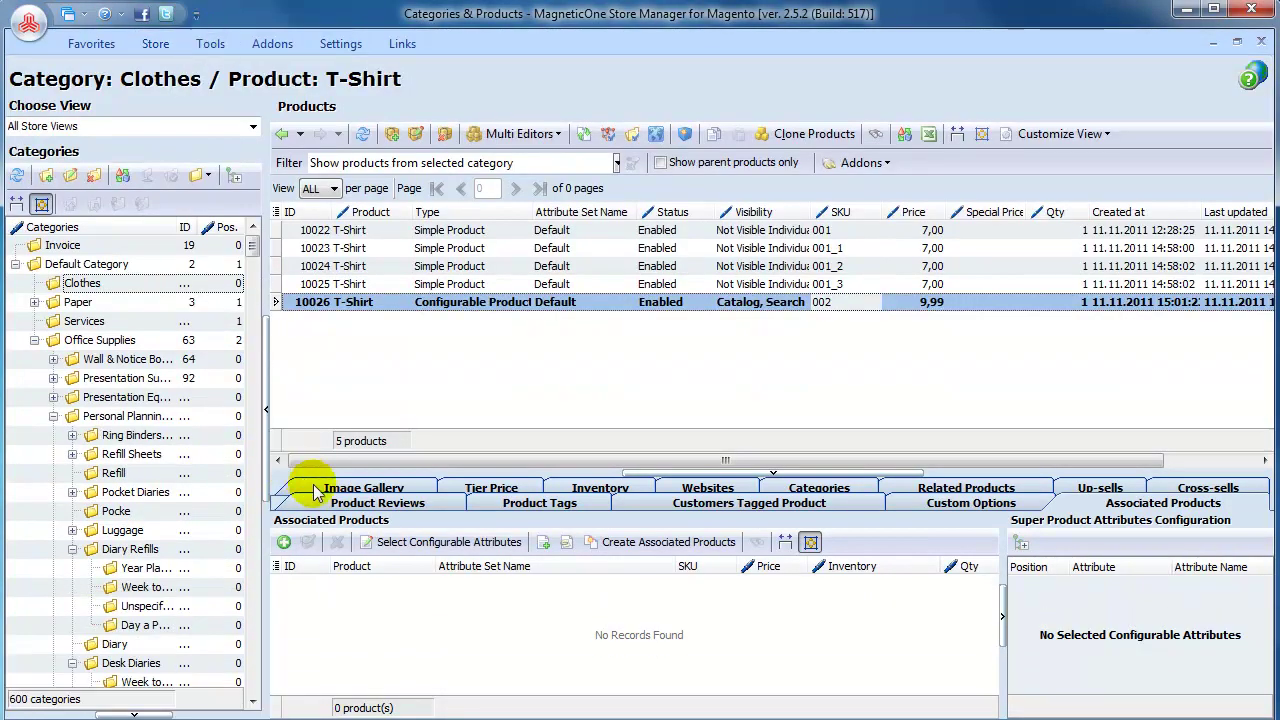
left_click(390, 546)
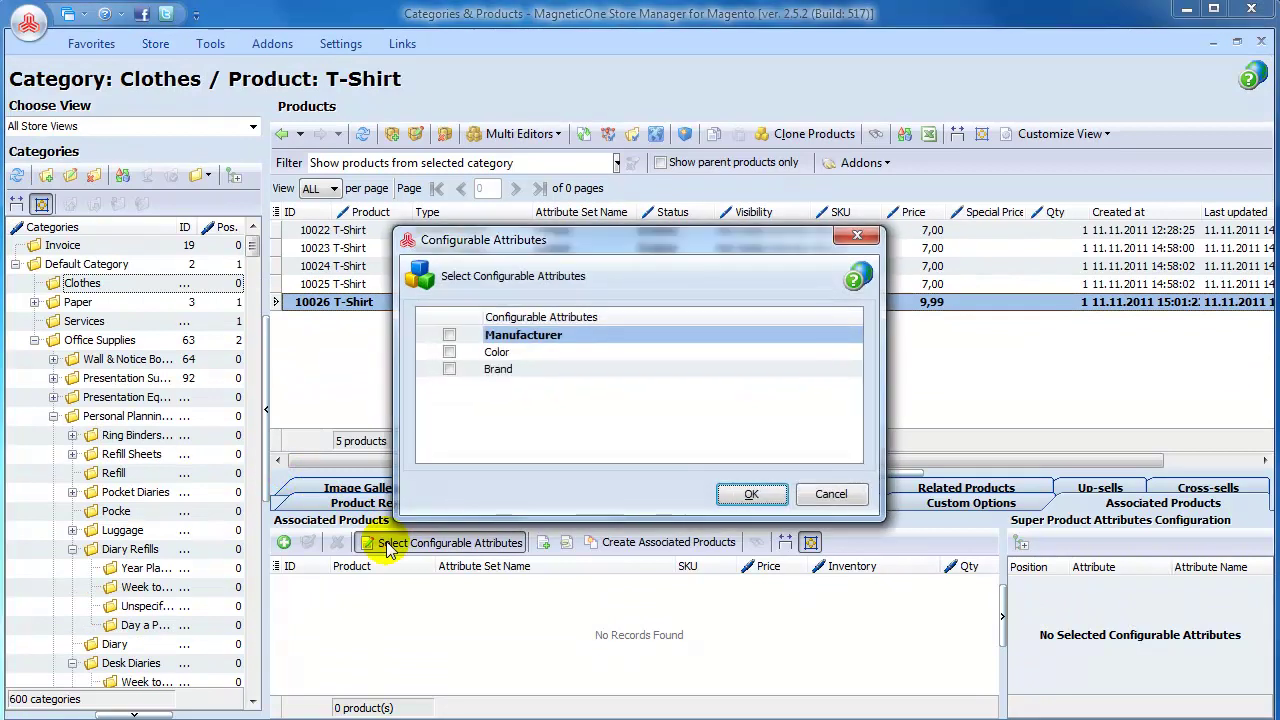
left_click(449, 352)
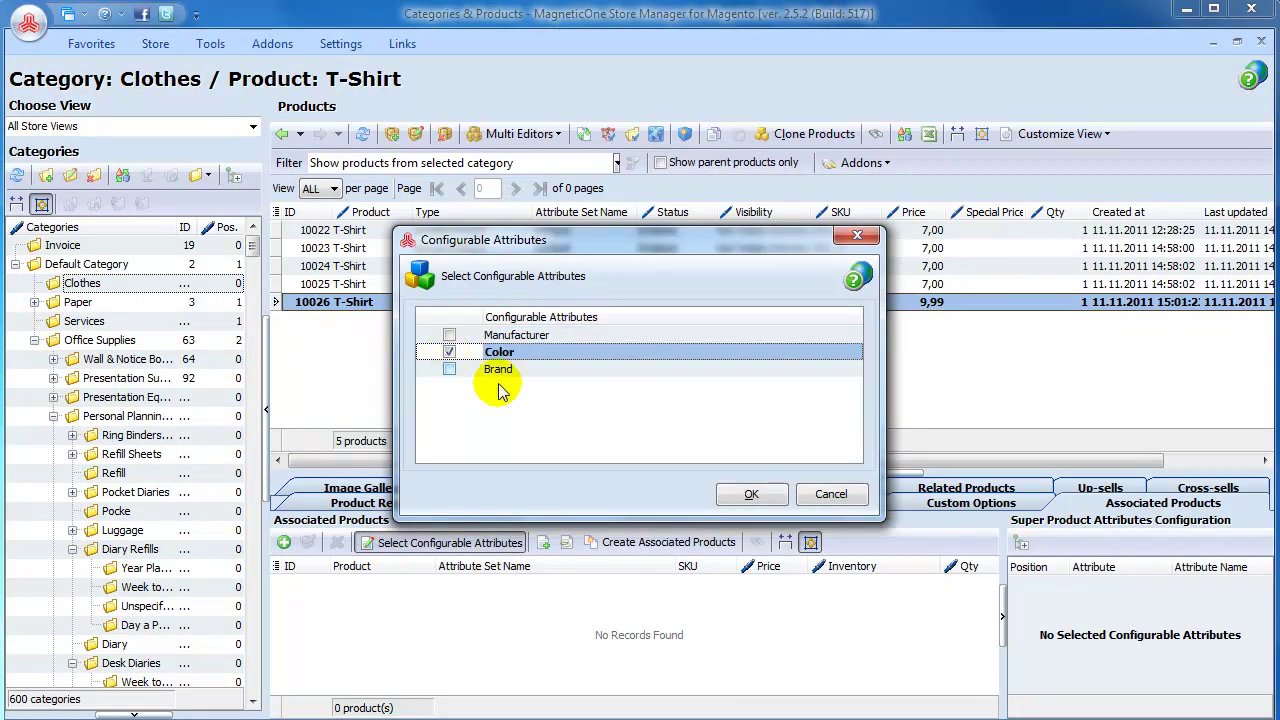
left_click(740, 492)
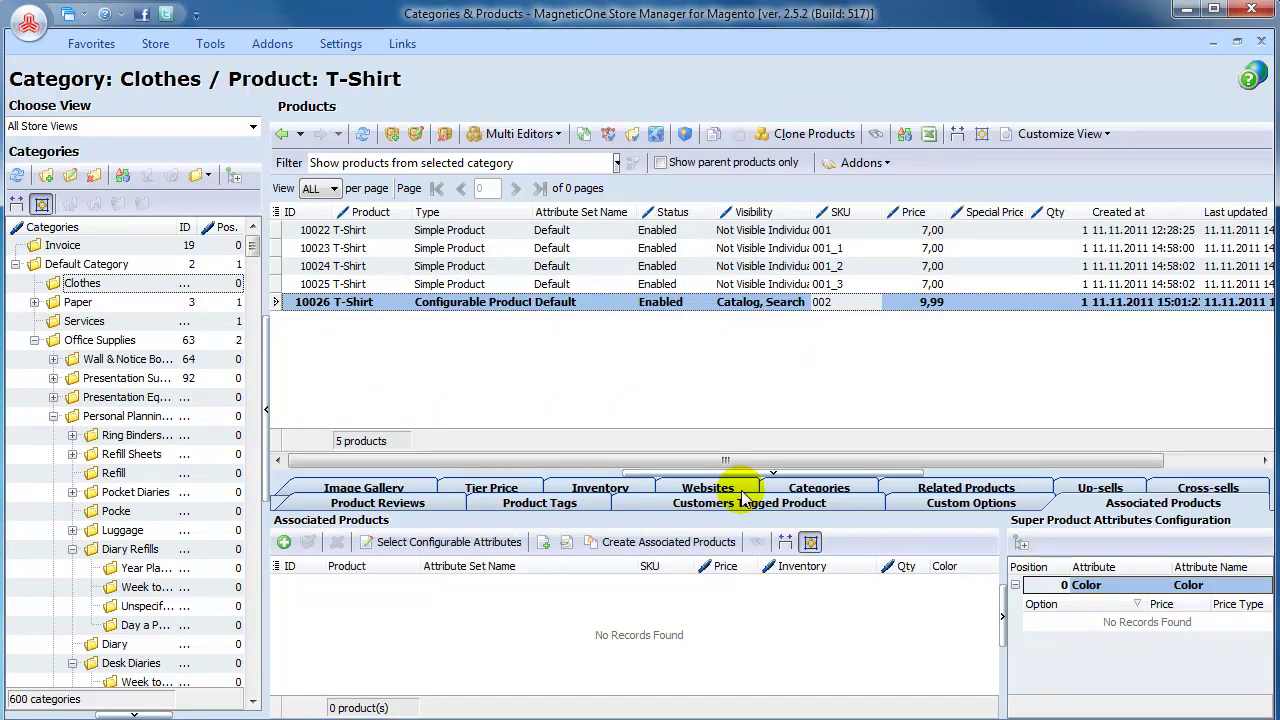
- Add the blue, green, red and yellow simple T-Shirts as associated products of the configurable T-Shirt
left_click(284, 543)
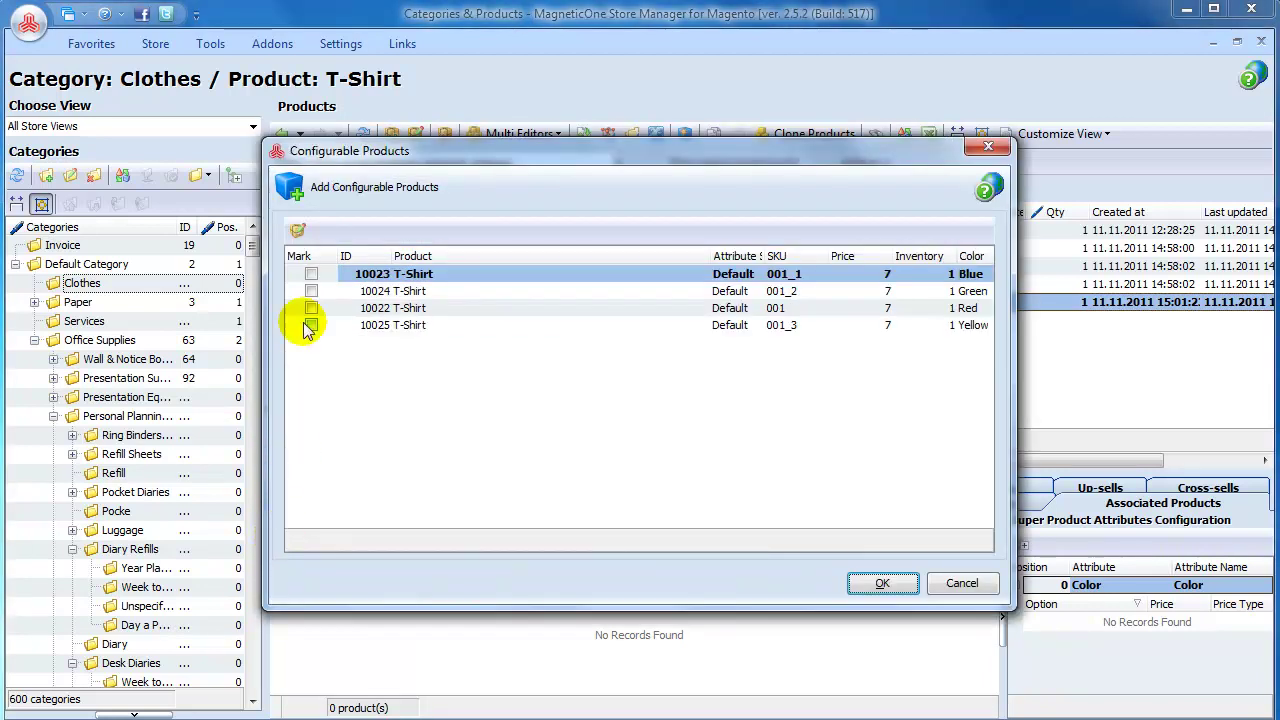
left_click(311, 274)
left_click(311, 291)
left_click(311, 308)
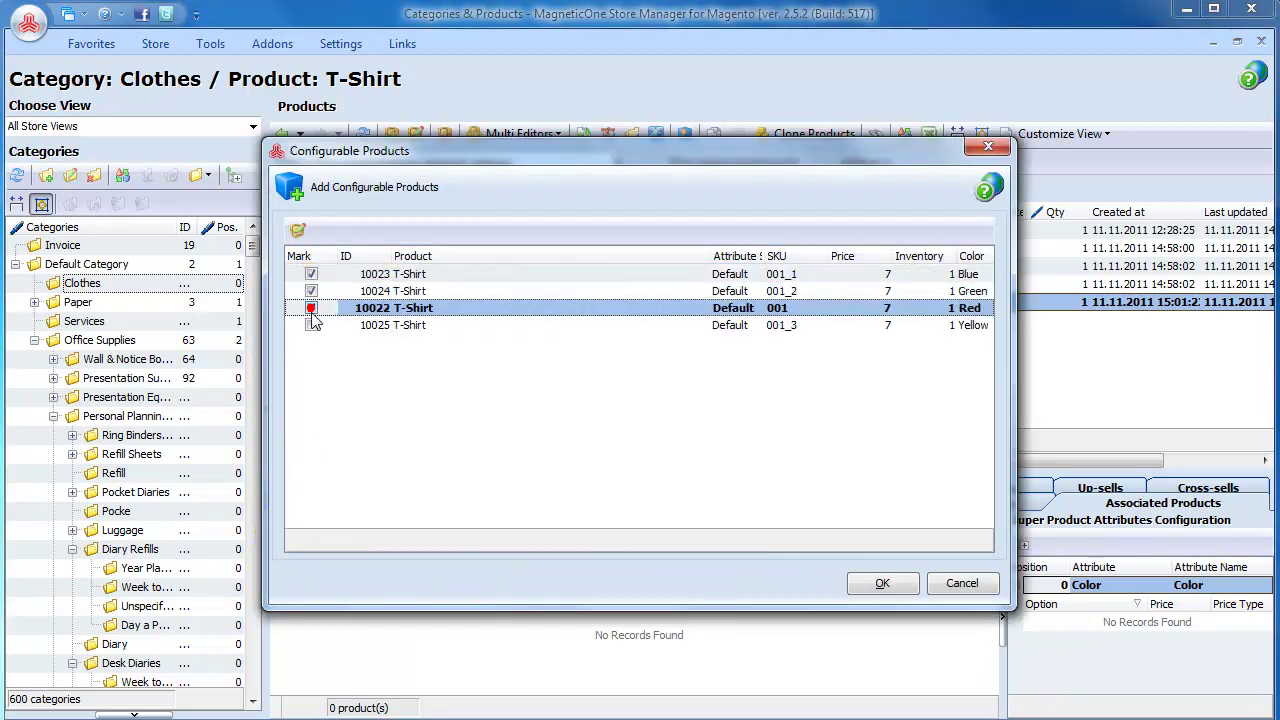
left_click(311, 325)
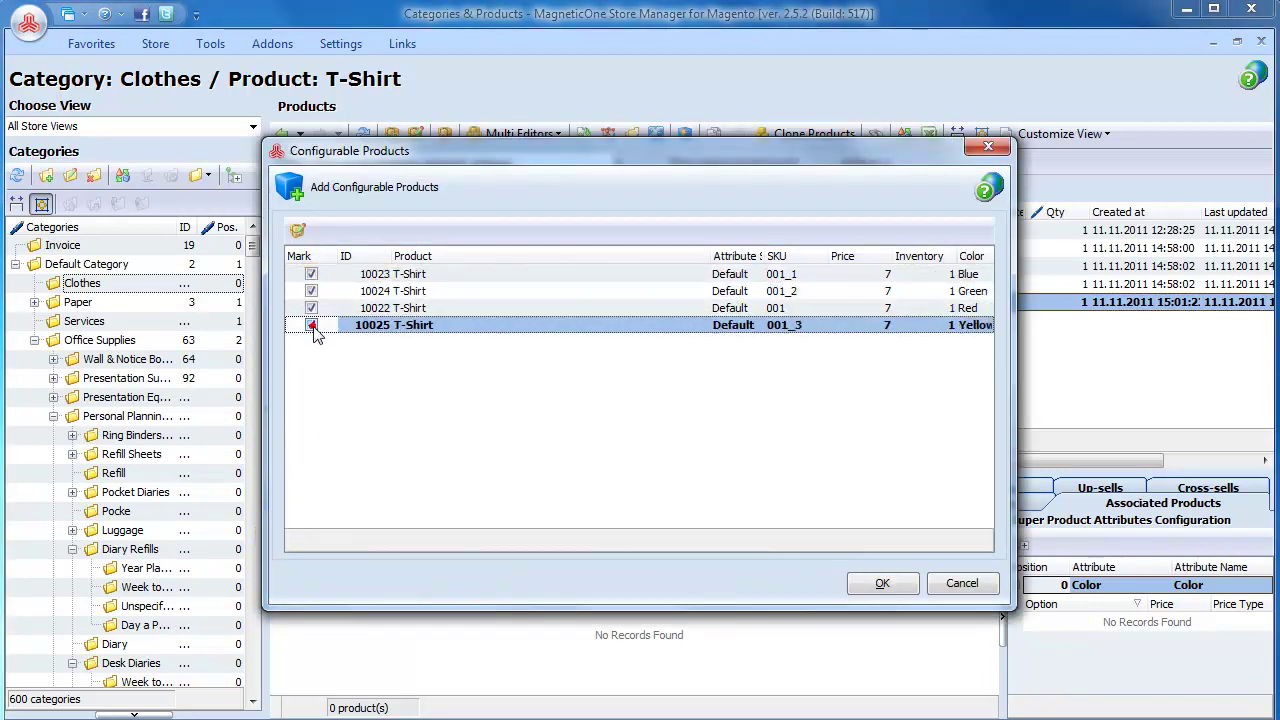
left_click(878, 584)
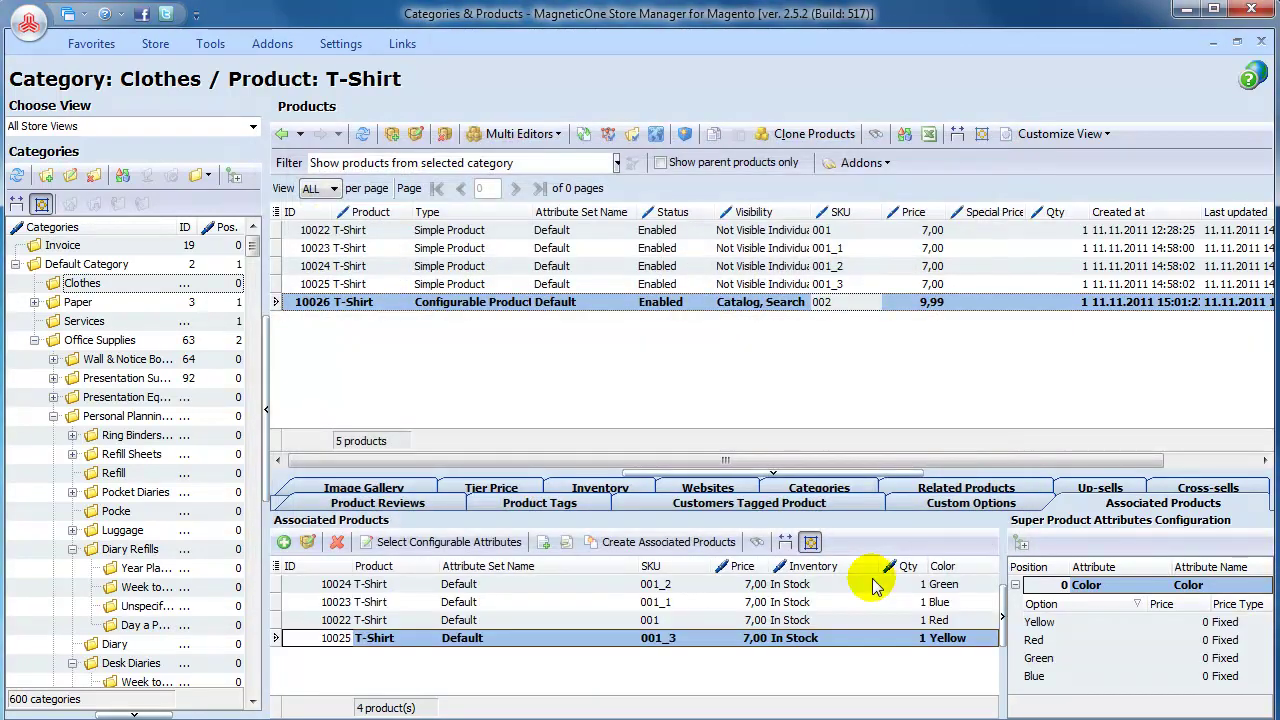
- Review the Create Associated Products options for the Color values, and cancel without creating any products
left_click(721, 546)
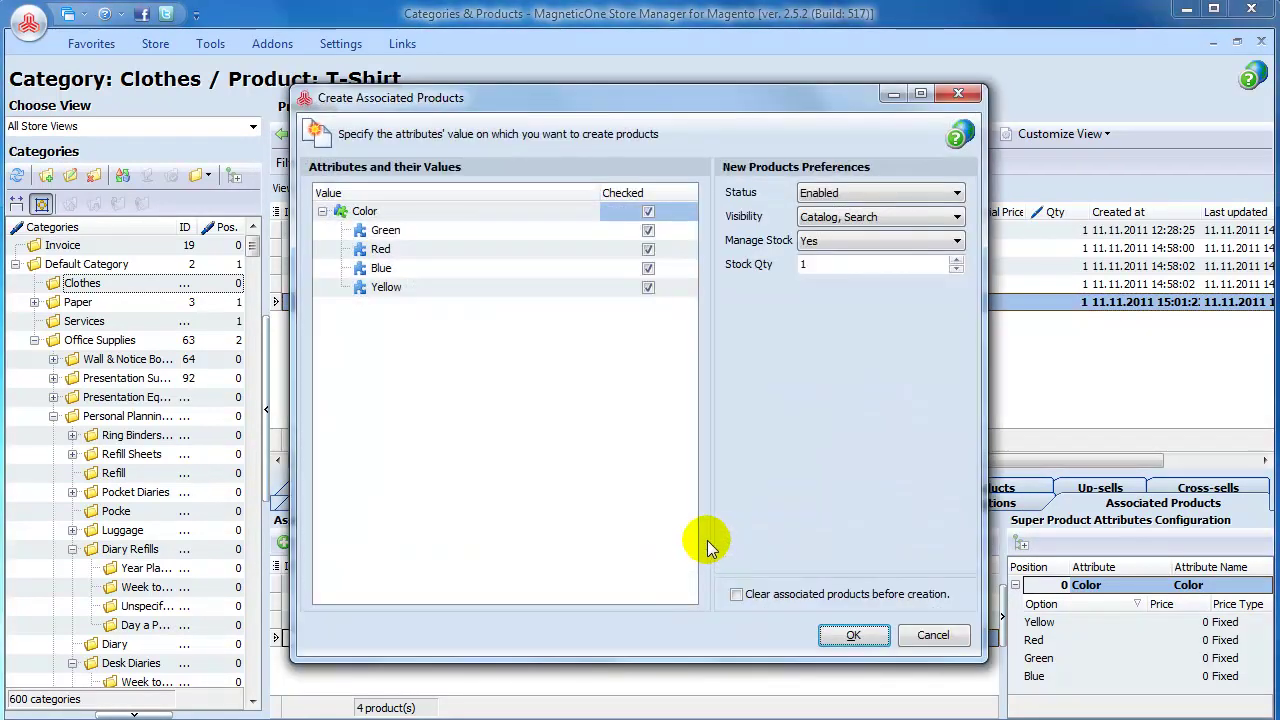
left_click(907, 636)
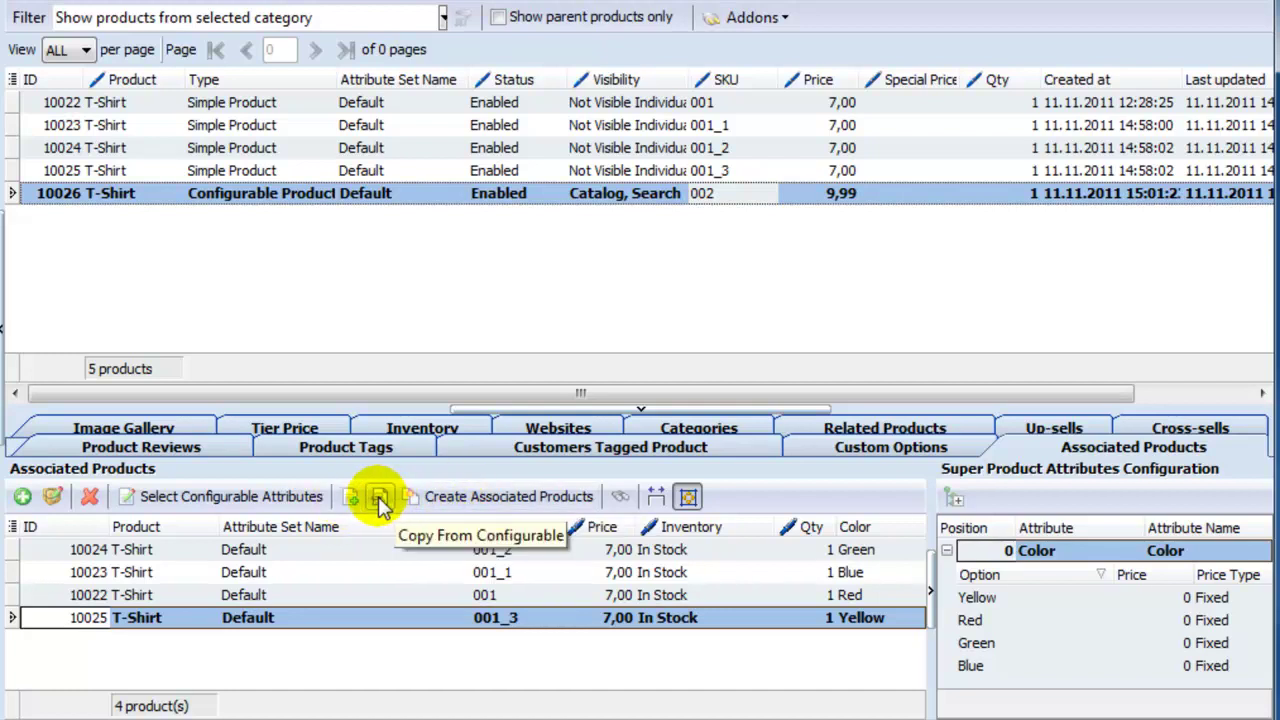
- Set the Yellow option's price to 9,99 in the super product attributes and sort the color options alphabetically in ascending order
left_click(1150, 597)
type("9,99")
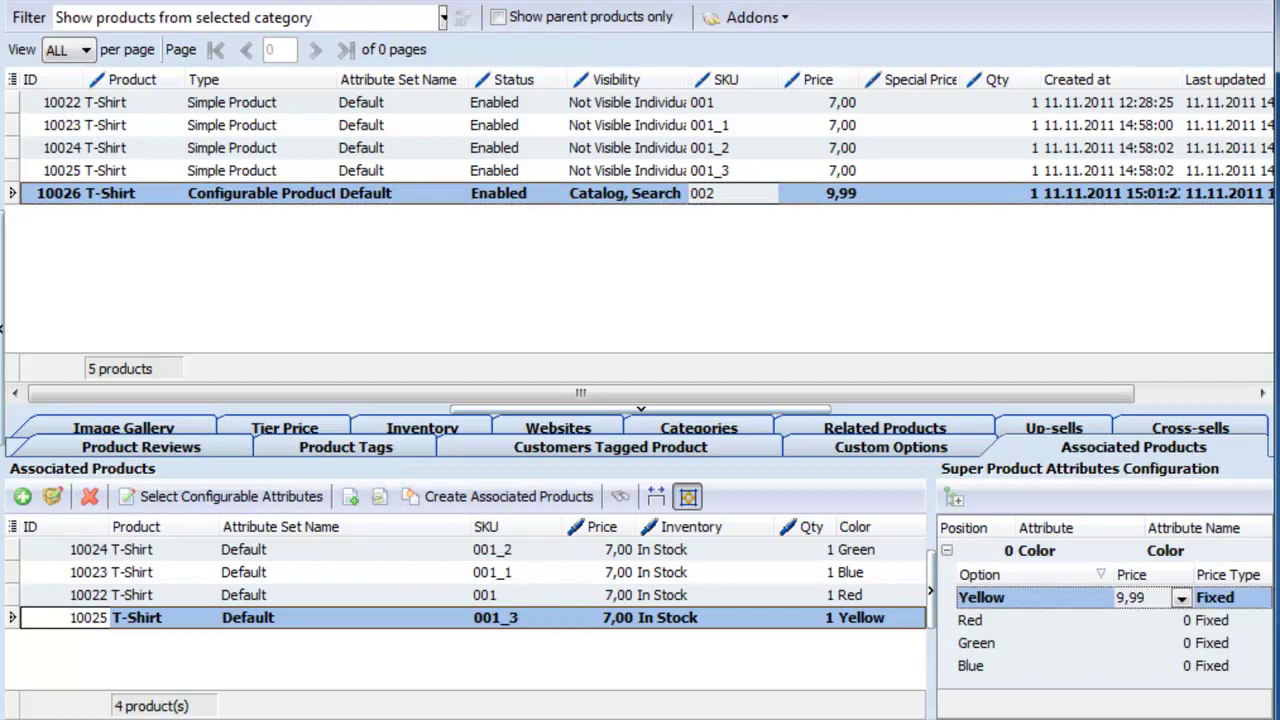
left_click(1133, 619)
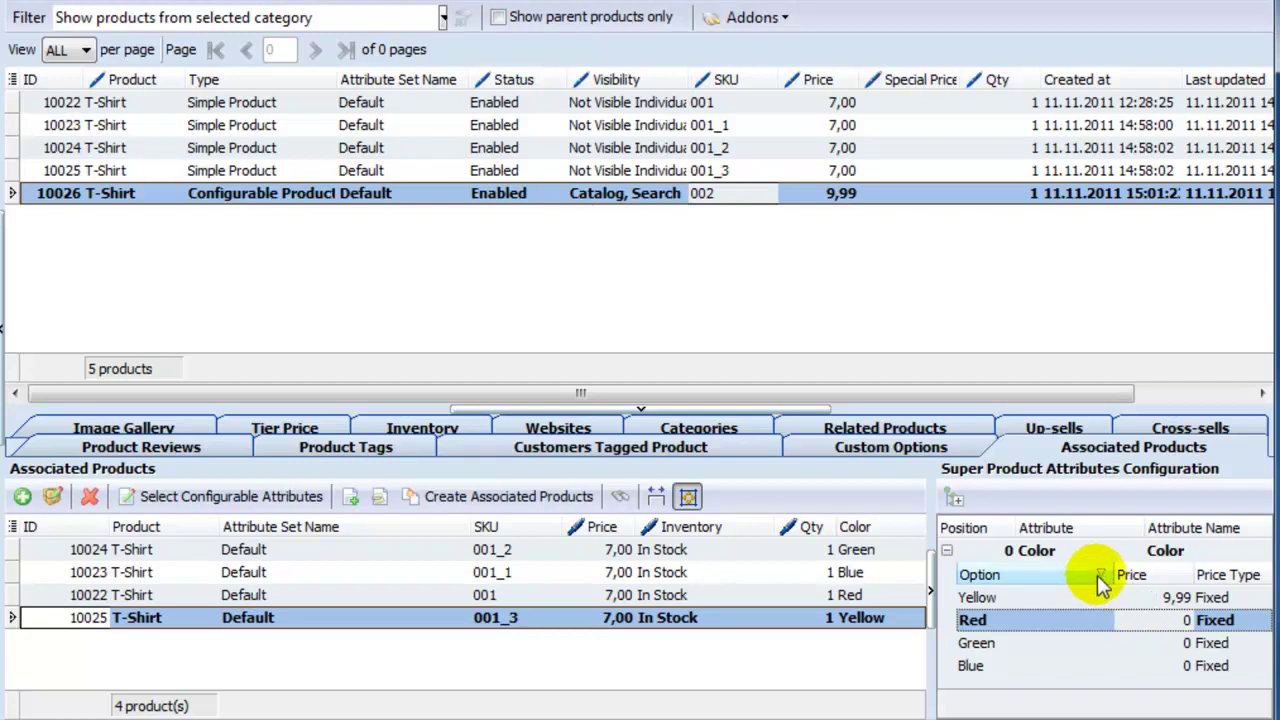
left_click(1100, 579)
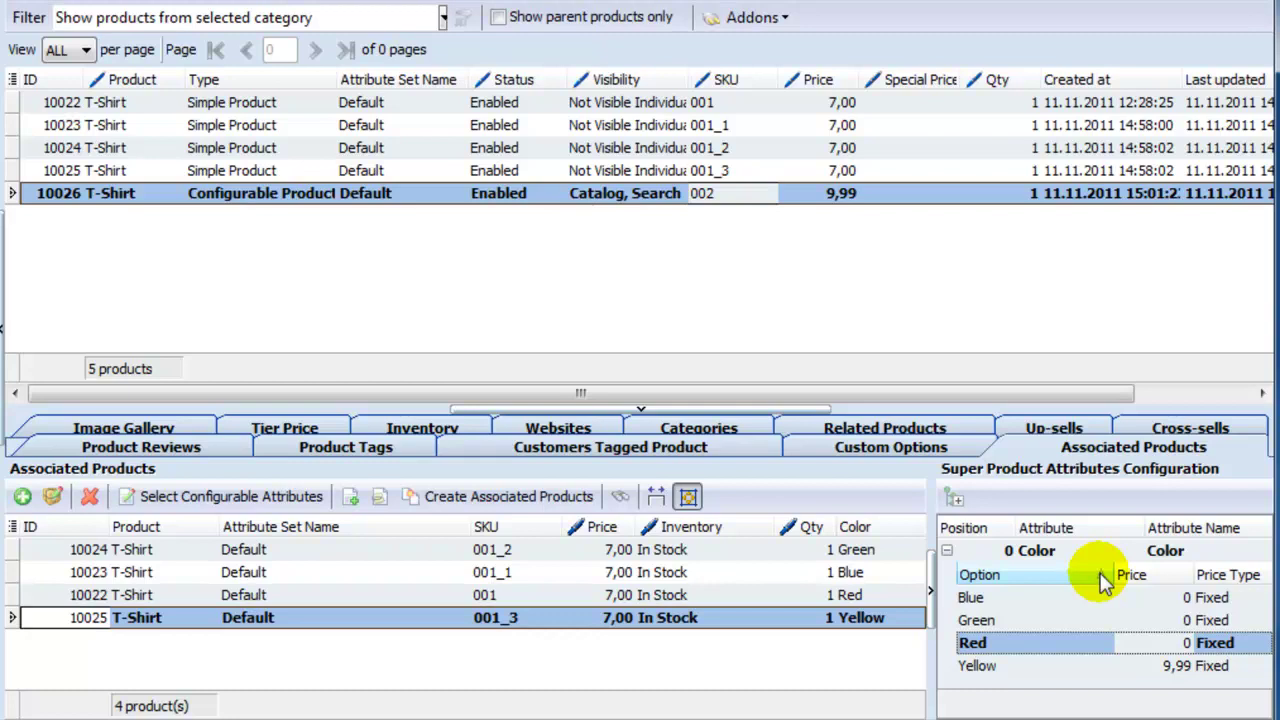
- Add T_Shirt-Vector-Template-500x430.jpg to the configurable T-Shirt's image gallery as its base image, small image and thumbnail
left_click(175, 427)
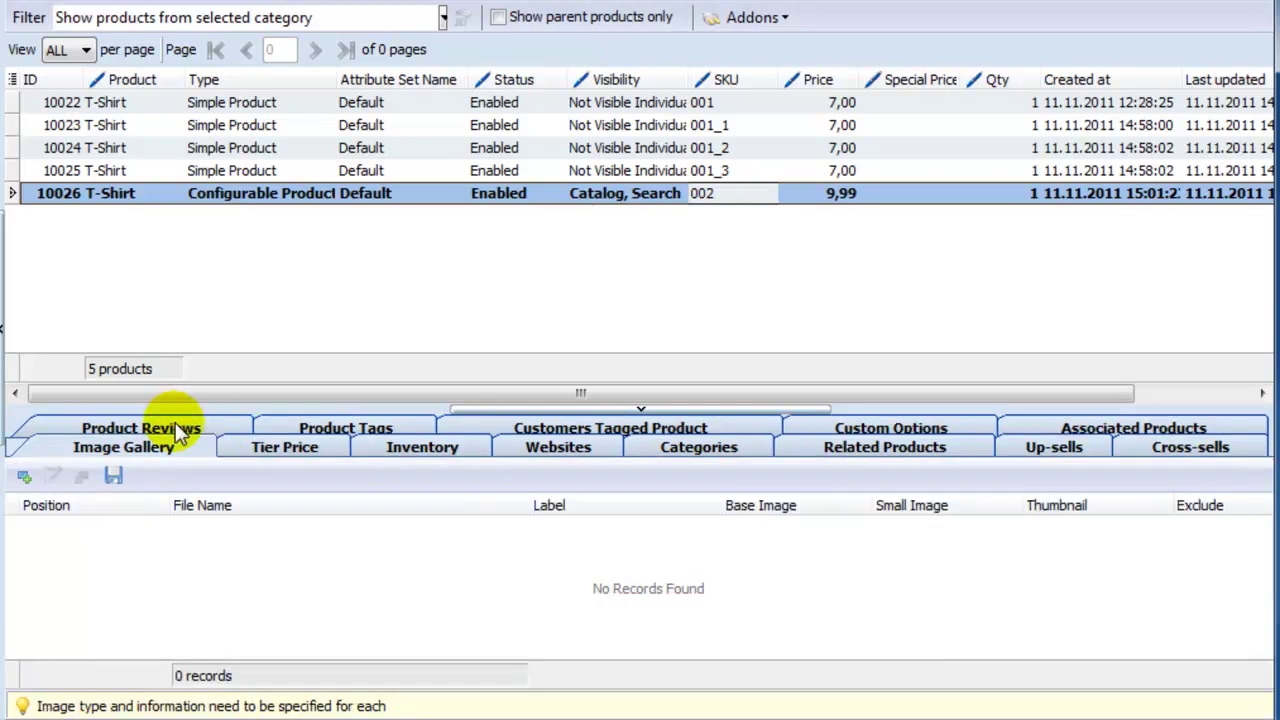
left_click(24, 478)
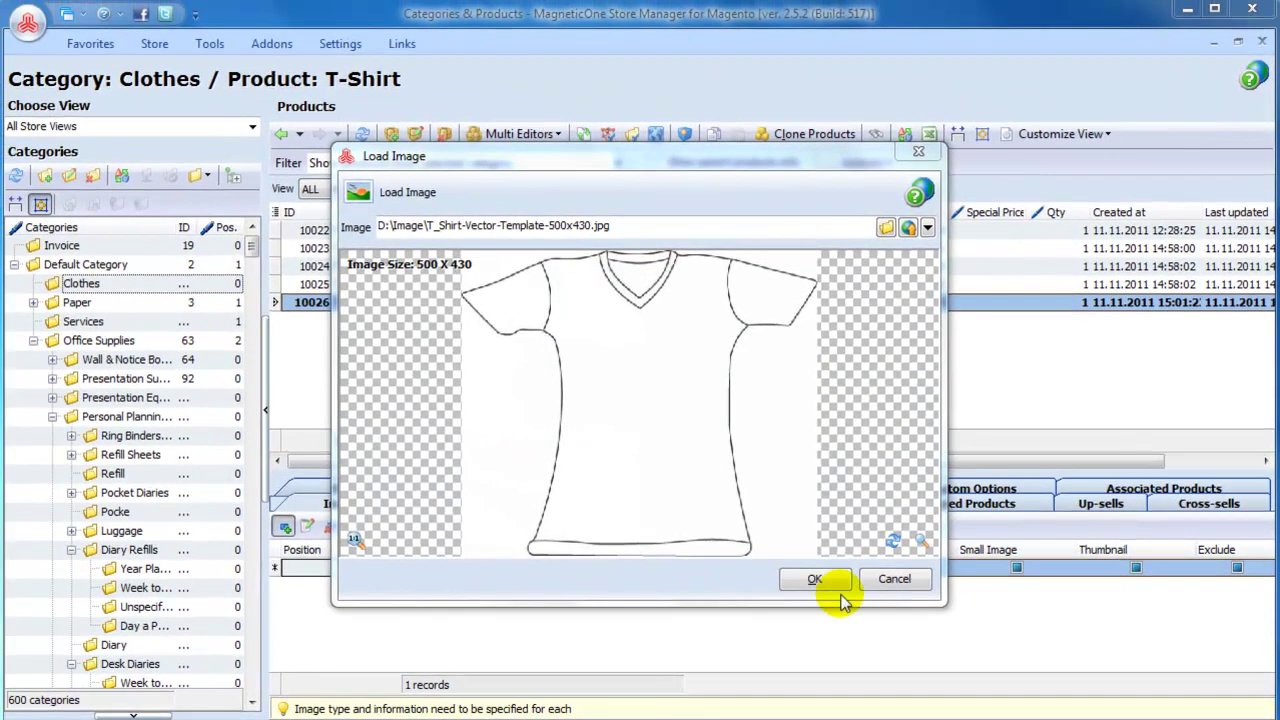
left_click(720, 550)
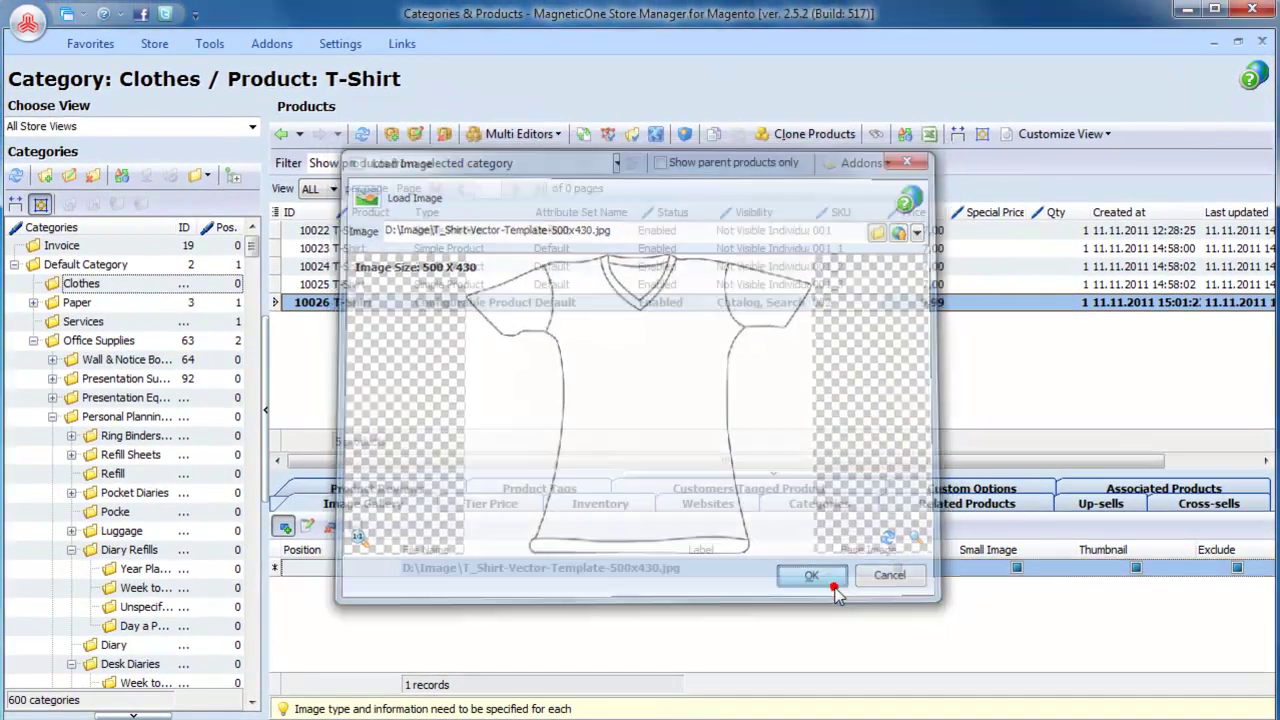
- View the configurable T-Shirt's product page in the web store and examine the available Color options
right_click(490, 230)
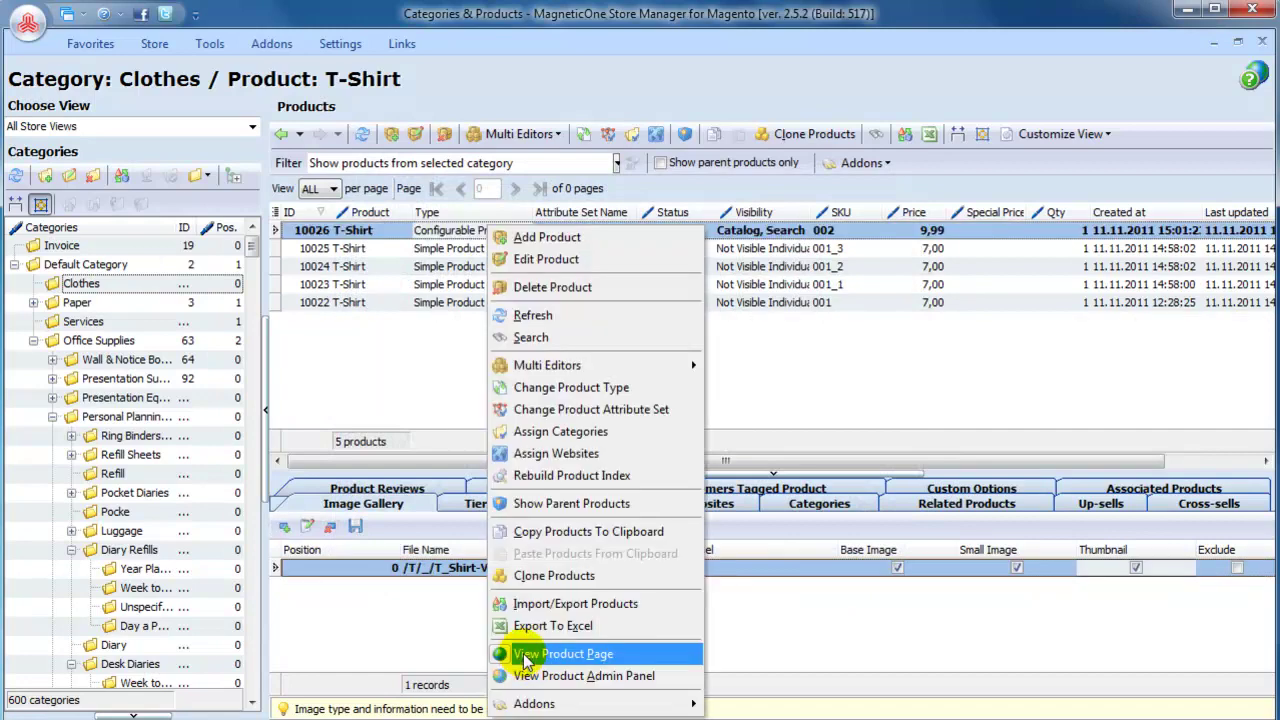
left_click(560, 654)
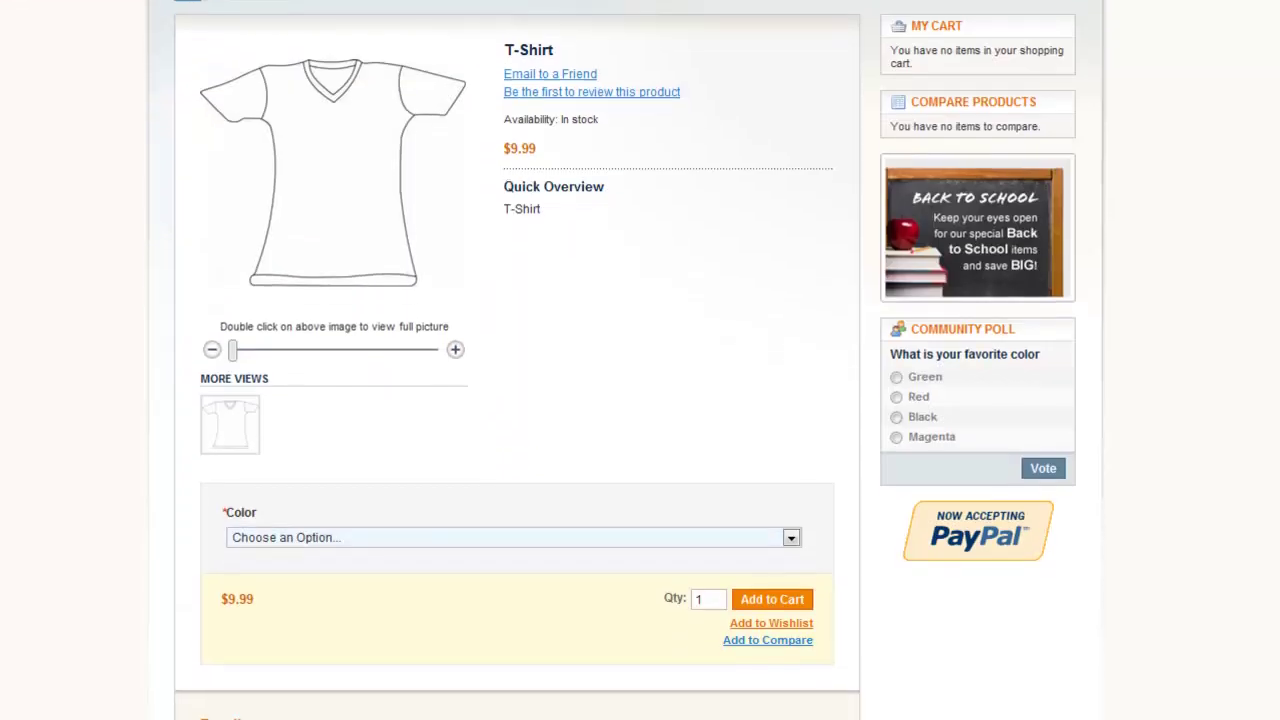
left_click(791, 500)
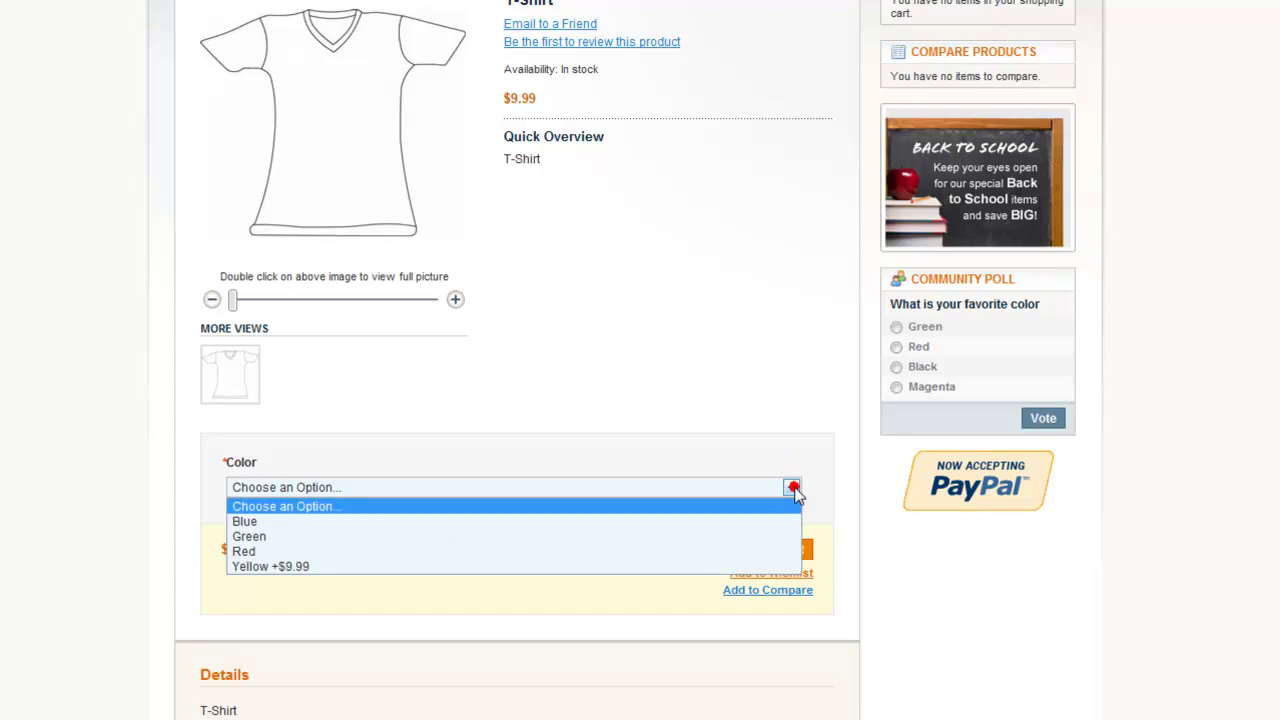